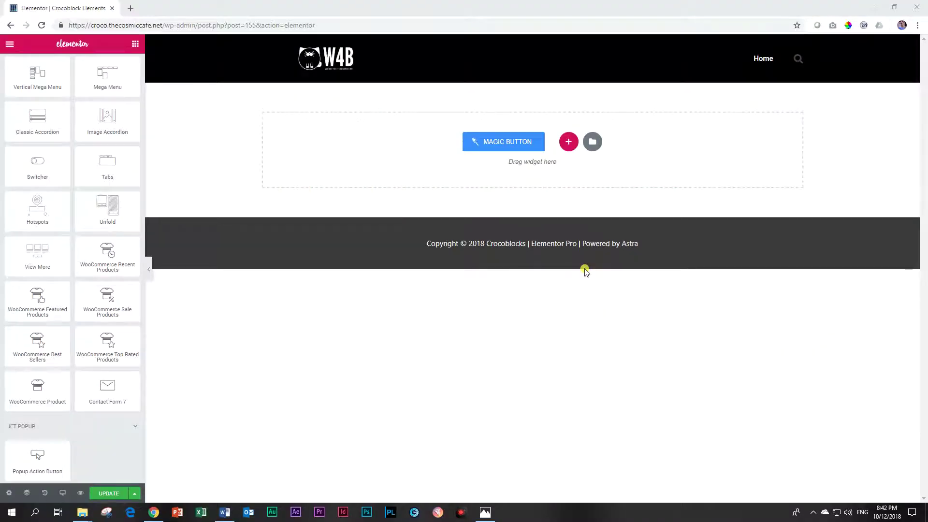
# Drag a JetElements Portfolio widget onto the empty page and expand its Items list
pyautogui.scroll(15, 100, 164)
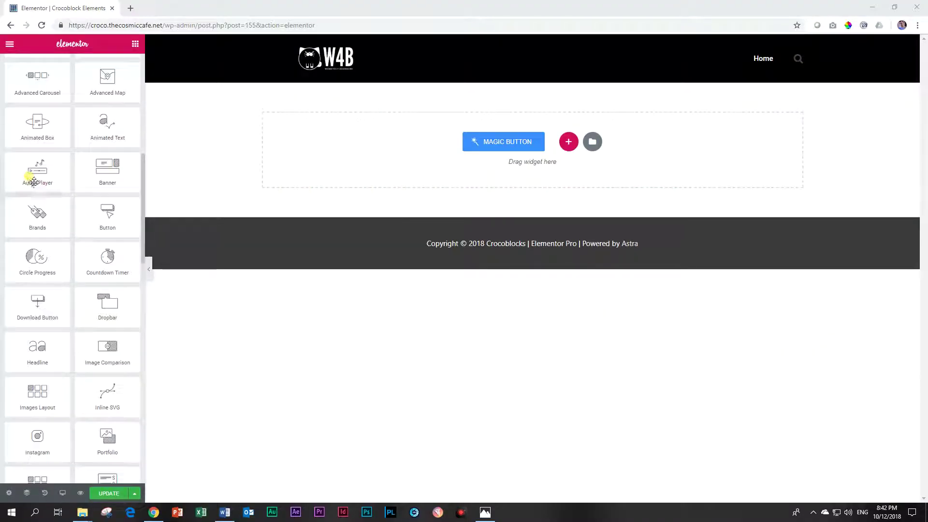
pyautogui.scroll(5, 36, 182)
pyautogui.scroll(-2, 80, 164)
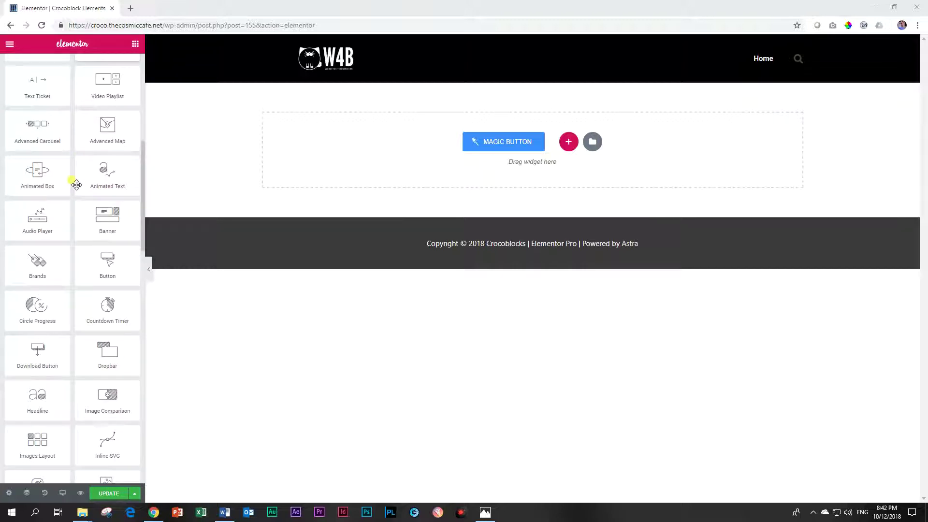
pyautogui.scroll(-5, 76, 183)
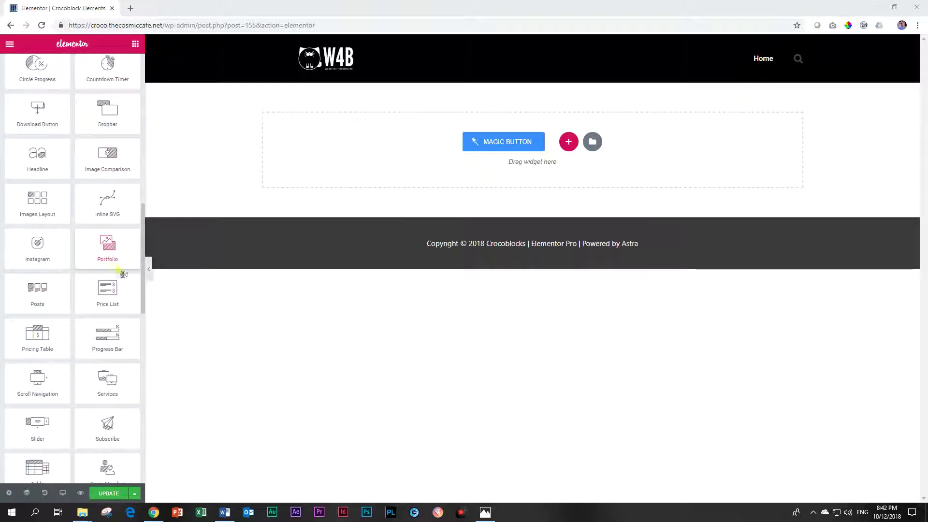
pyautogui.moveTo(124, 274); pyautogui.dragTo(481, 121)
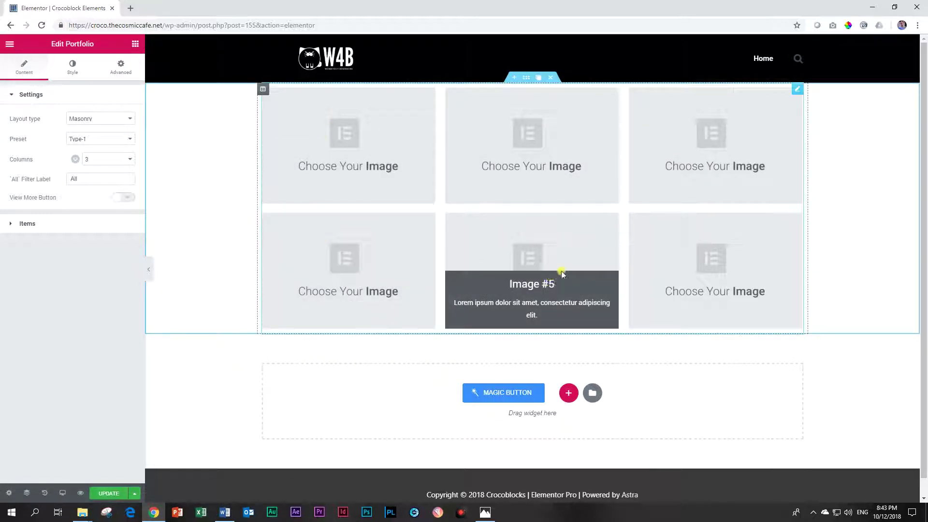
pyautogui.click(74, 222)
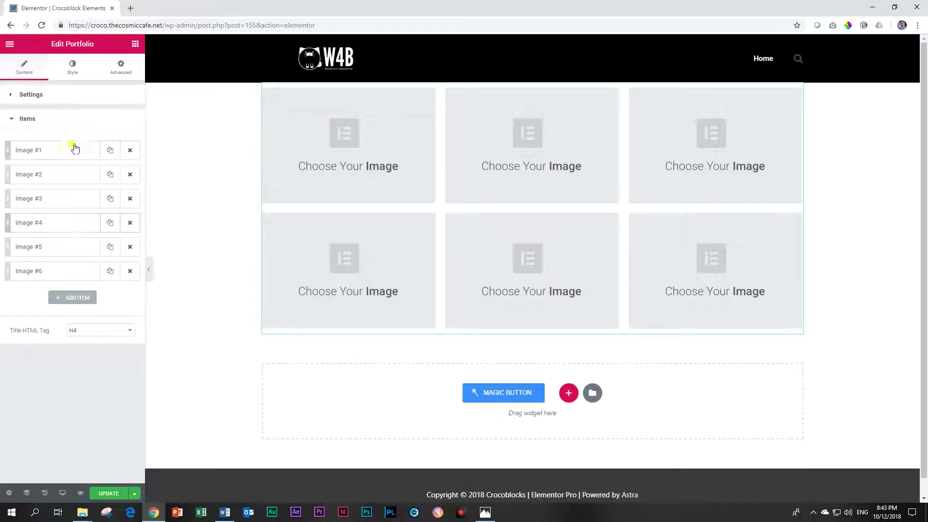
# Set the first portfolio item's image to the Cape Town harbour photo
pyautogui.click(64, 151)
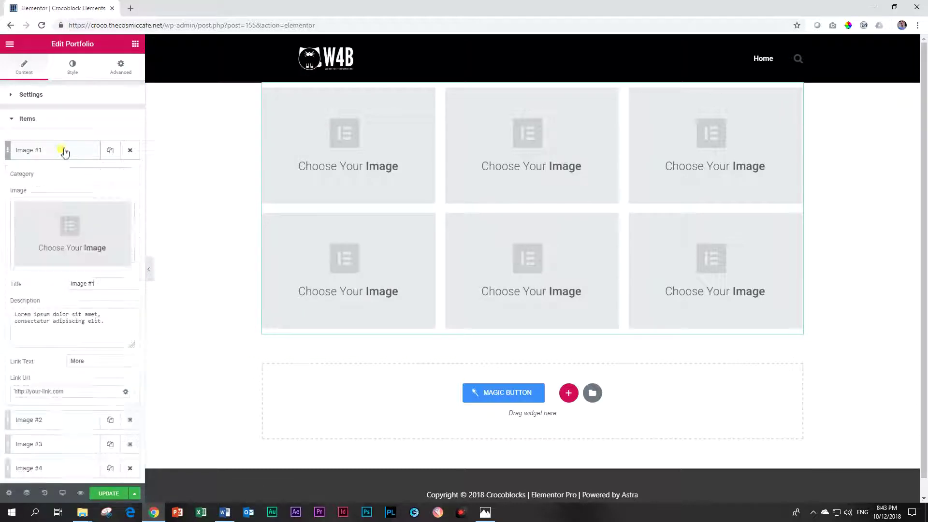
pyautogui.click(54, 235)
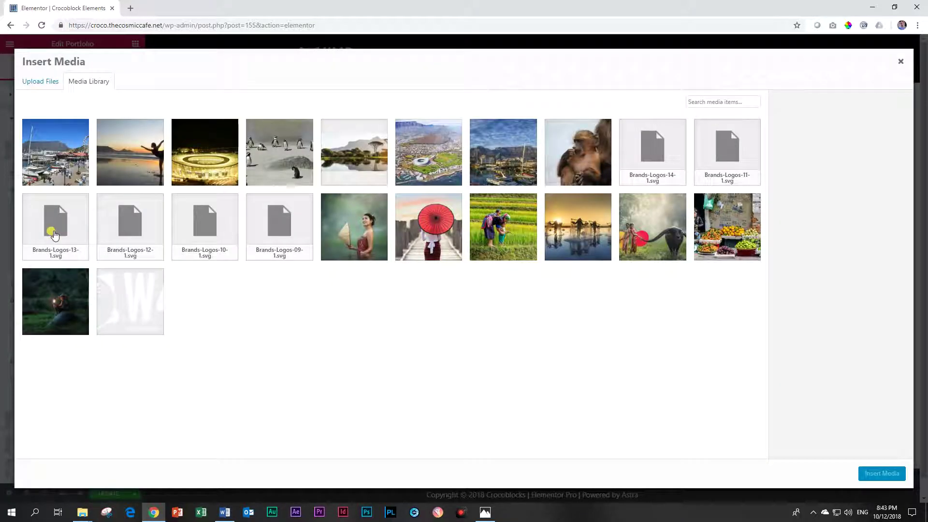
pyautogui.click(35, 154)
pyautogui.click(869, 473)
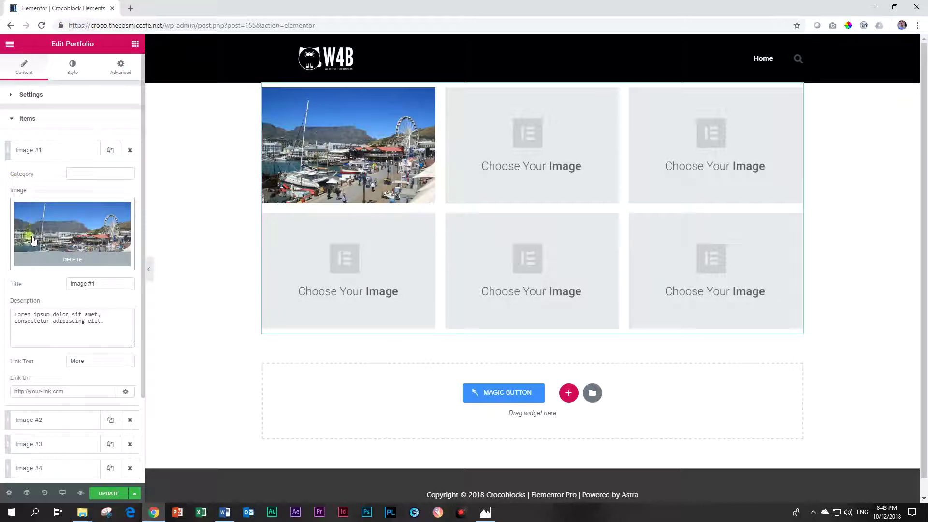
# Give the first item the category 'Waterfront' and the title 'V&A Waterfront'
pyautogui.click(80, 176)
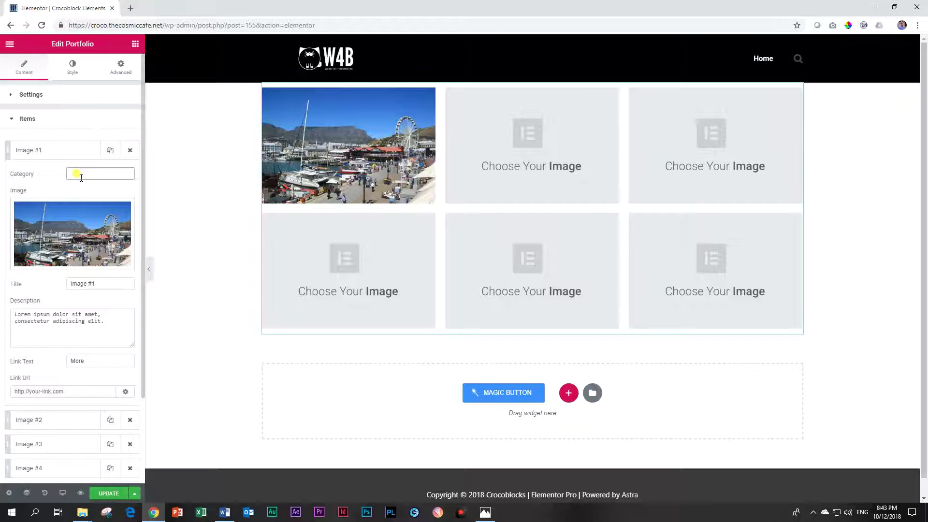
pyautogui.write('Water')
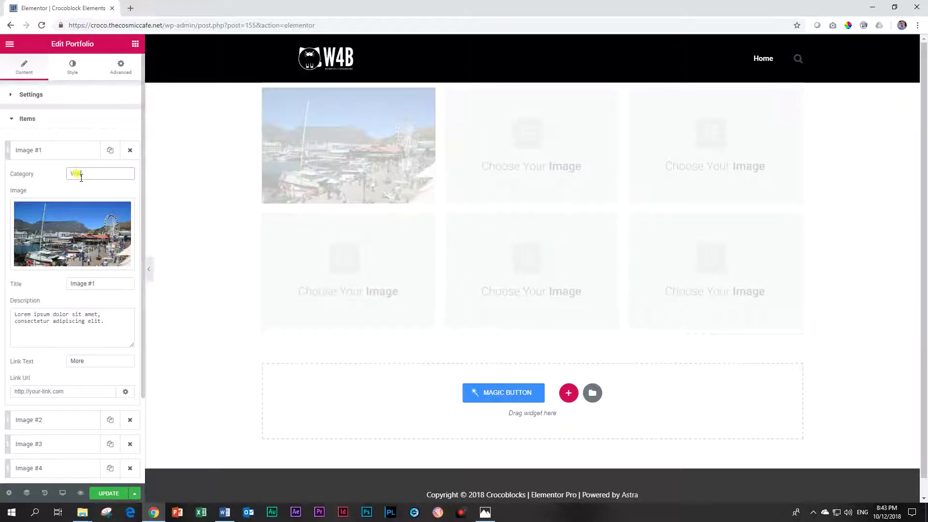
pyautogui.write('front')
pyautogui.moveTo(110, 284); pyautogui.dragTo(15, 289)
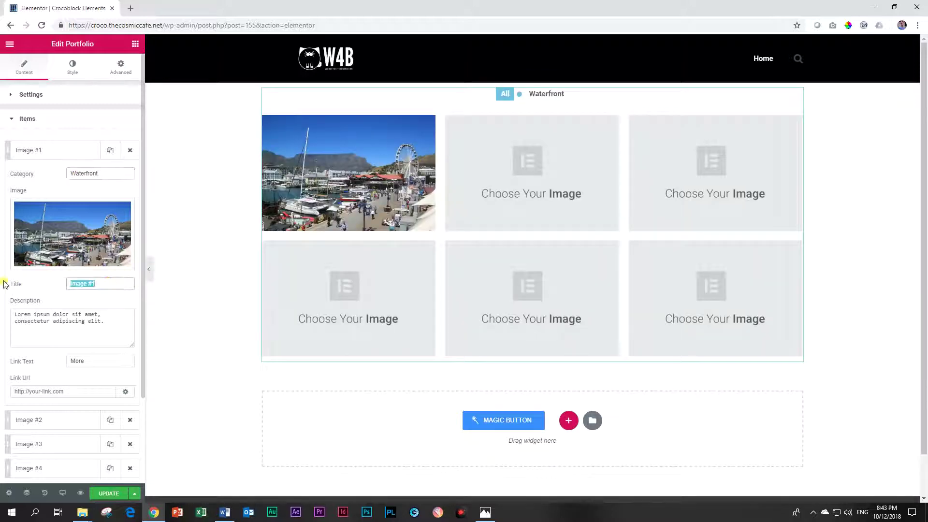
pyautogui.write('Waterfrom')
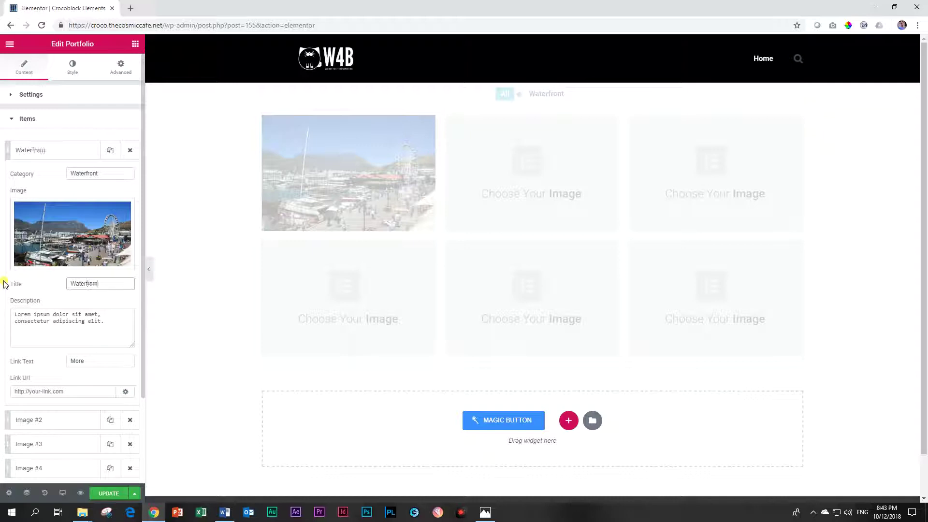
pyautogui.press('BackSpace')
pyautogui.press('BackSpace')
pyautogui.press('BackSpace')
pyautogui.press('BackSpace')
pyautogui.press('BackSpace')
pyautogui.press('BackSpace')
pyautogui.press('BackSpace')
pyautogui.press('BackSpace')
pyautogui.press('BackSpace')
pyautogui.write('V&y')
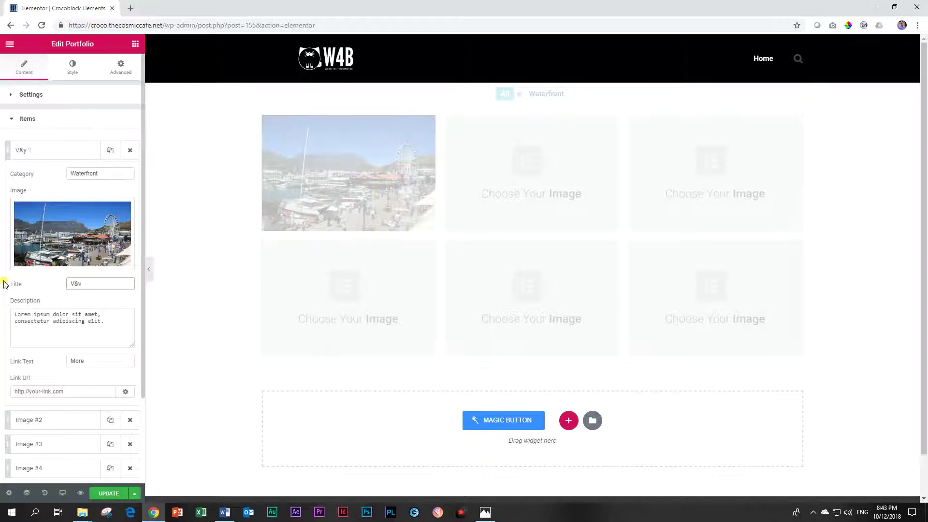
pyautogui.write(' Waterfront')
pyautogui.click(51, 149)
# Set the second portfolio item's image to the beach yoga sunset photo
pyautogui.click(48, 175)
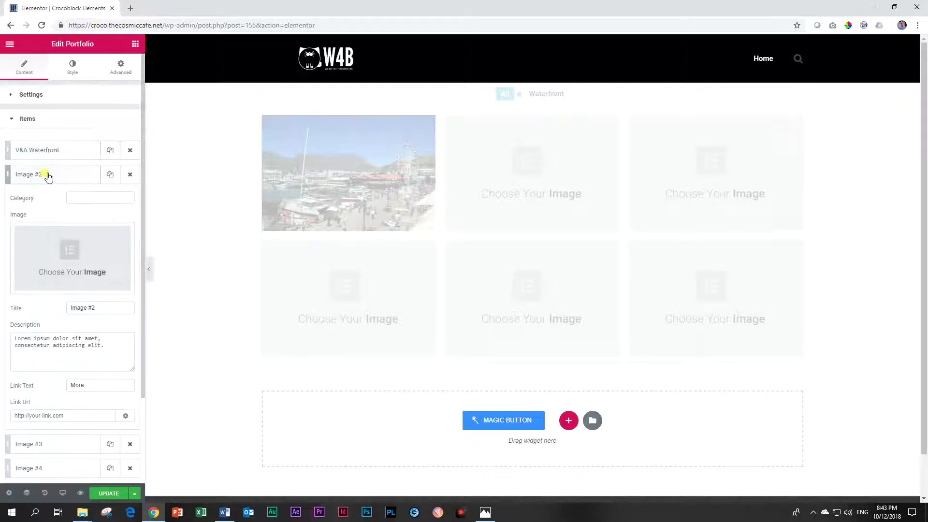
pyautogui.click(66, 251)
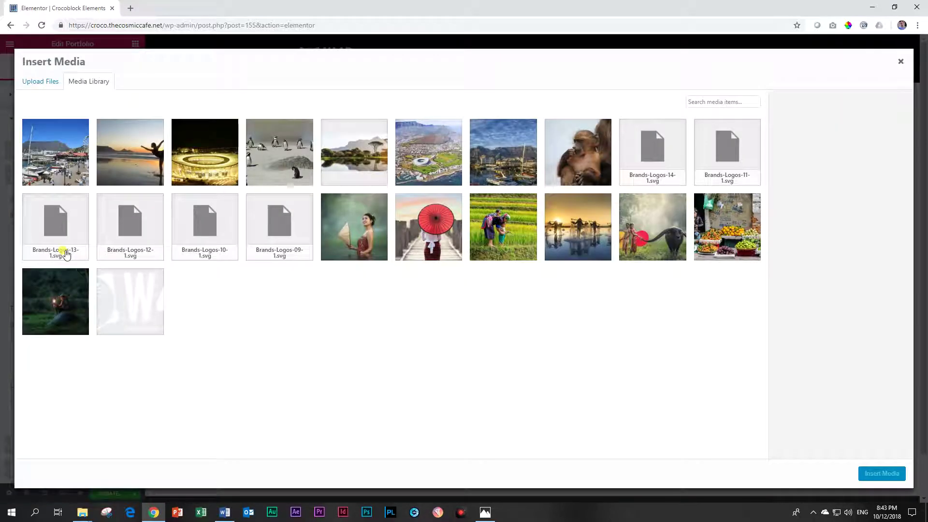
pyautogui.click(123, 155)
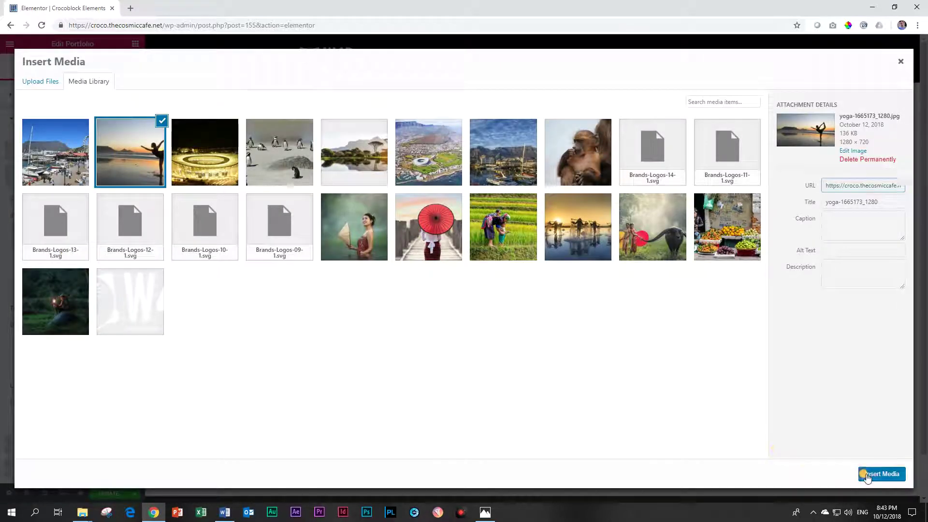
pyautogui.click(866, 474)
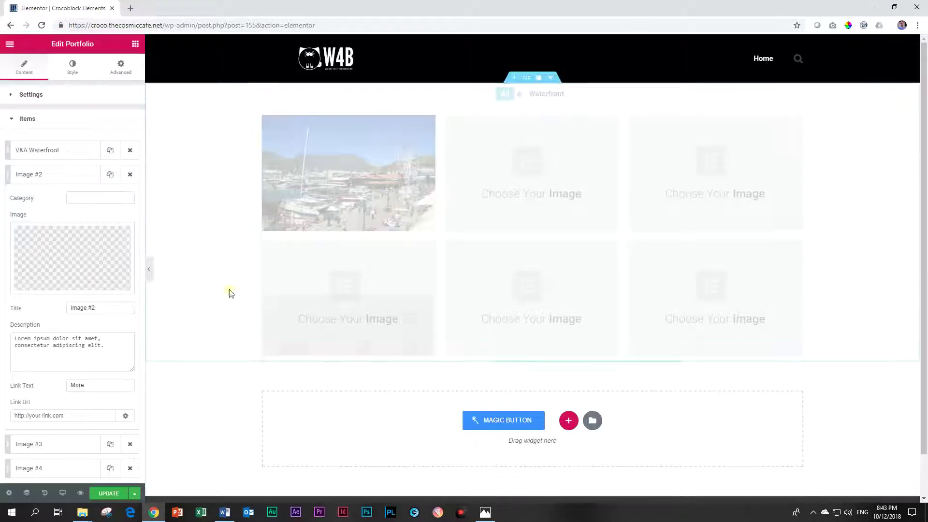
# Append ', Table Mountain' to the V&A Waterfront item's categories
pyautogui.click(66, 151)
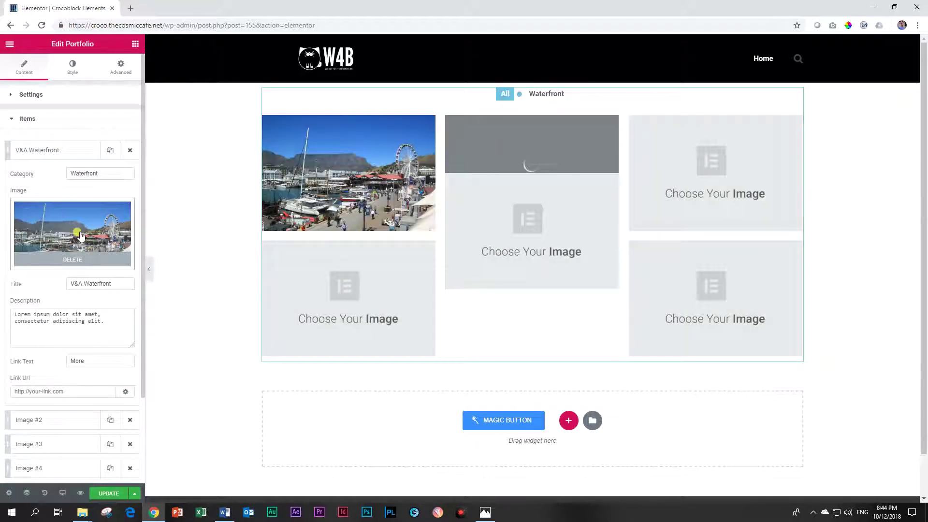
pyautogui.click(126, 173)
pyautogui.write(', ')
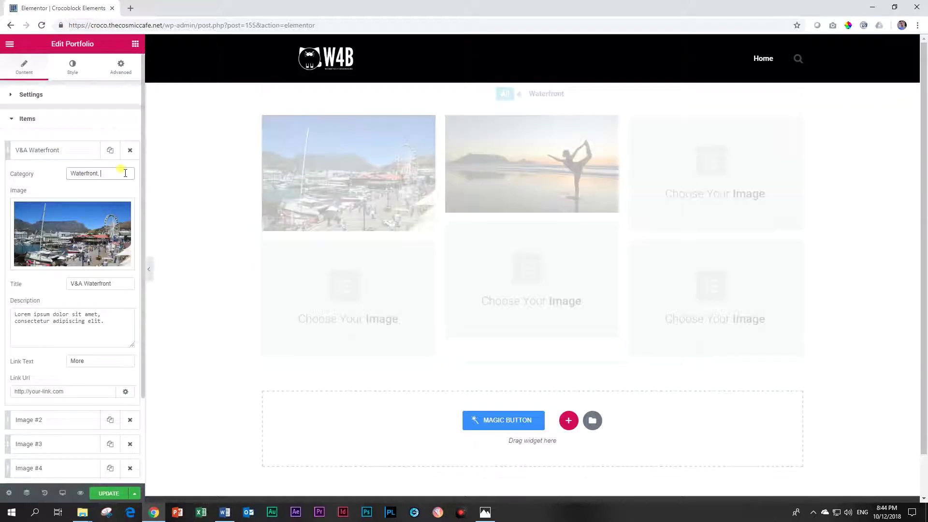
pyautogui.write('Table Mountain')
pyautogui.click(37, 150)
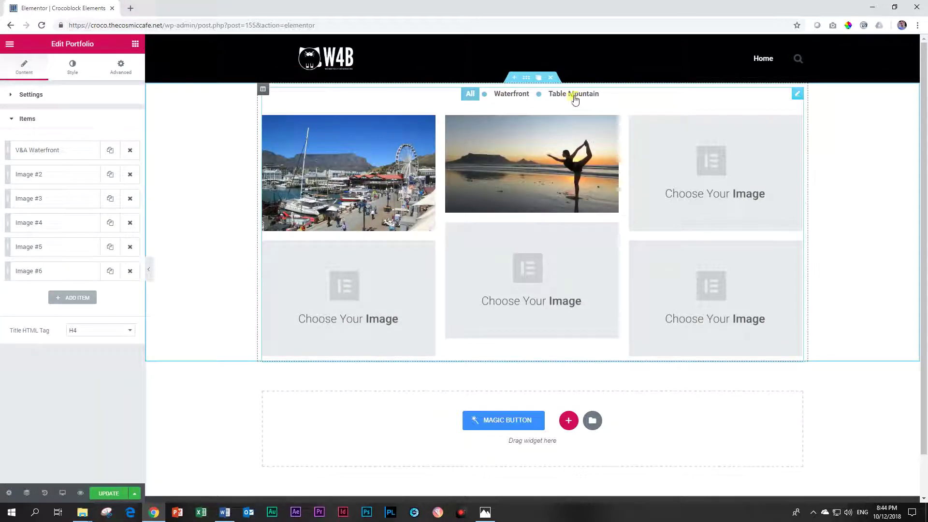
# Give the second item categories 'Table Mountain, Bloubergstrand' and the title 'Blouberg'
pyautogui.click(50, 175)
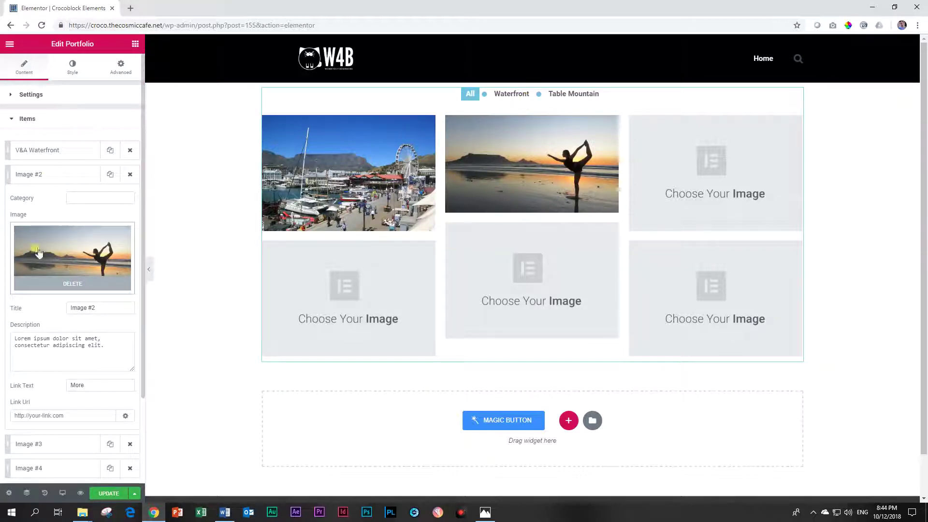
pyautogui.click(80, 196)
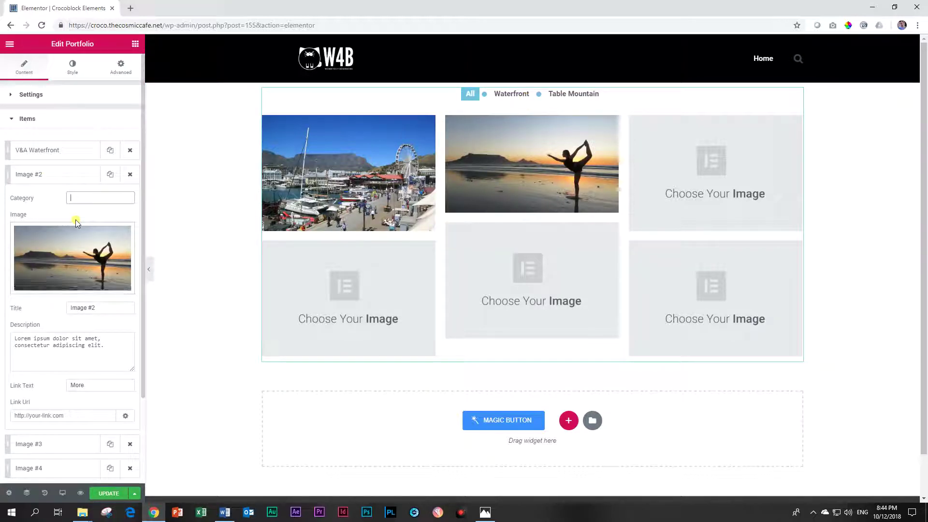
pyautogui.write('Table Moun')
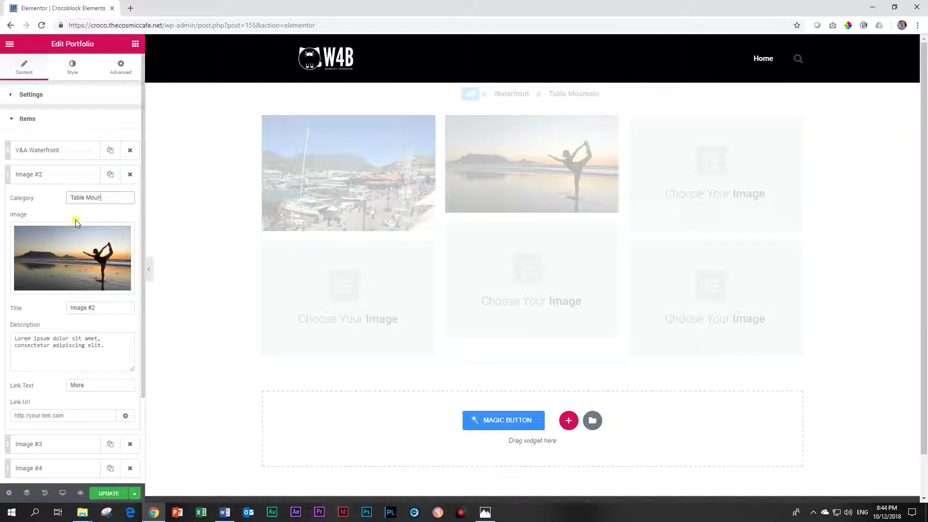
pyautogui.write('tain, Bloubergstrand')
pyautogui.click(105, 197)
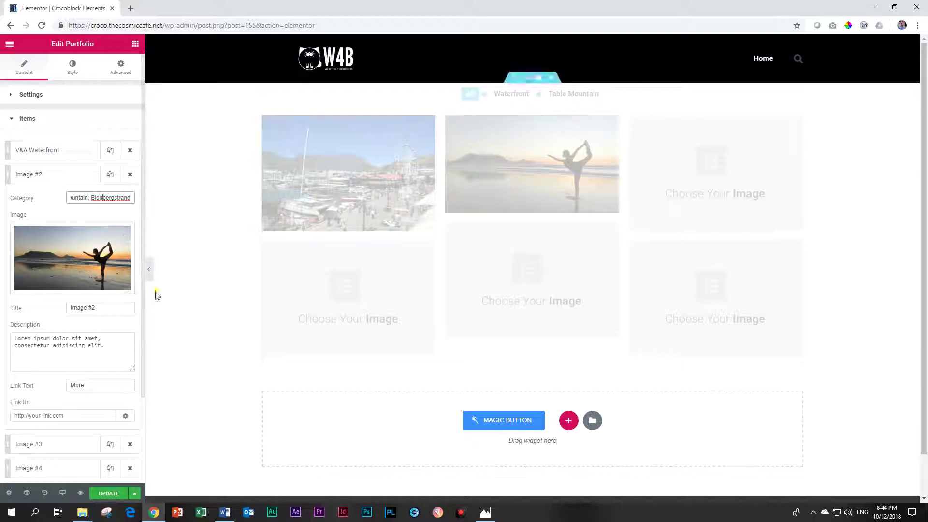
pyautogui.click(71, 180)
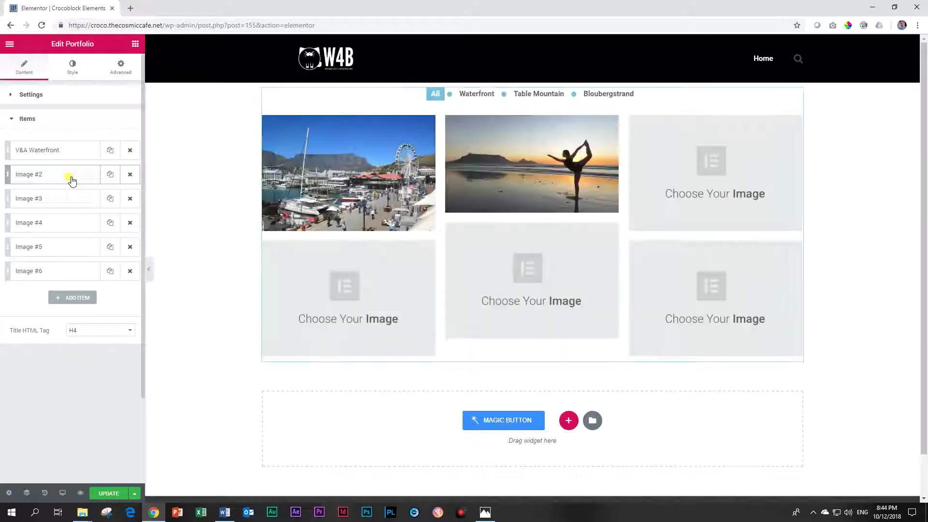
pyautogui.click(71, 180)
pyautogui.moveTo(100, 307); pyautogui.dragTo(2, 301)
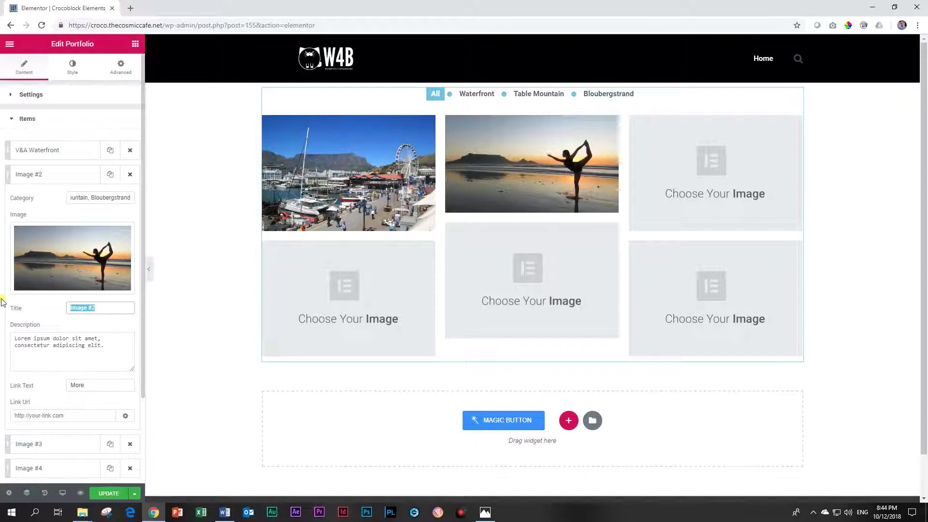
pyautogui.write('Blou')
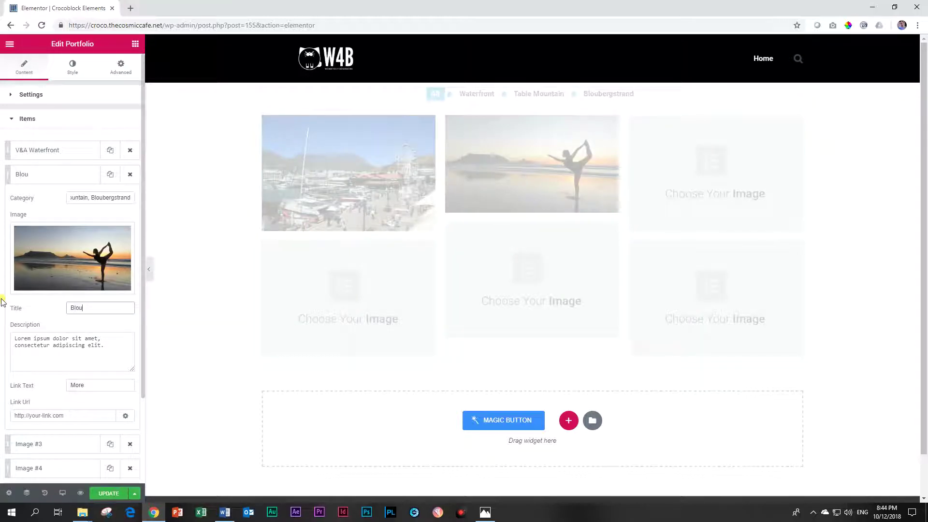
pyautogui.write('berg')
pyautogui.click(63, 183)
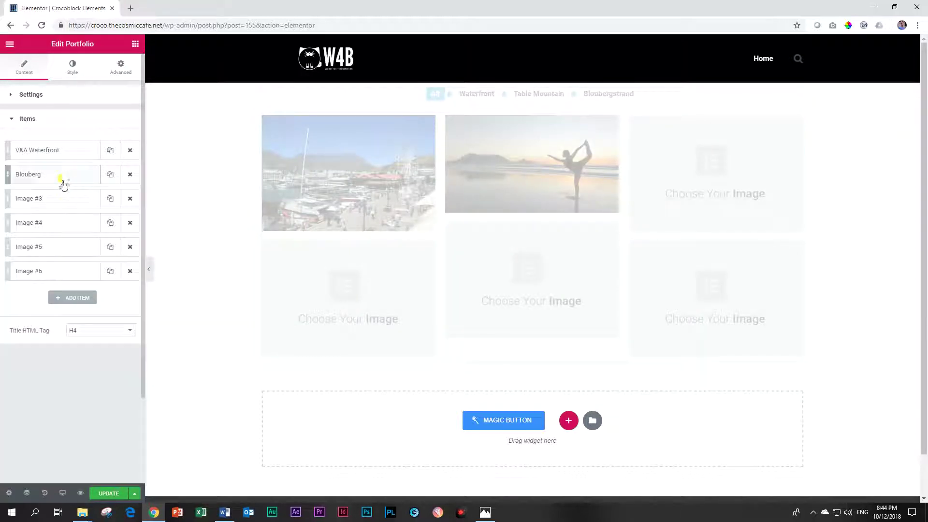
# Set the third portfolio item's image to the aerial stadium-and-peninsula photo
pyautogui.click(55, 204)
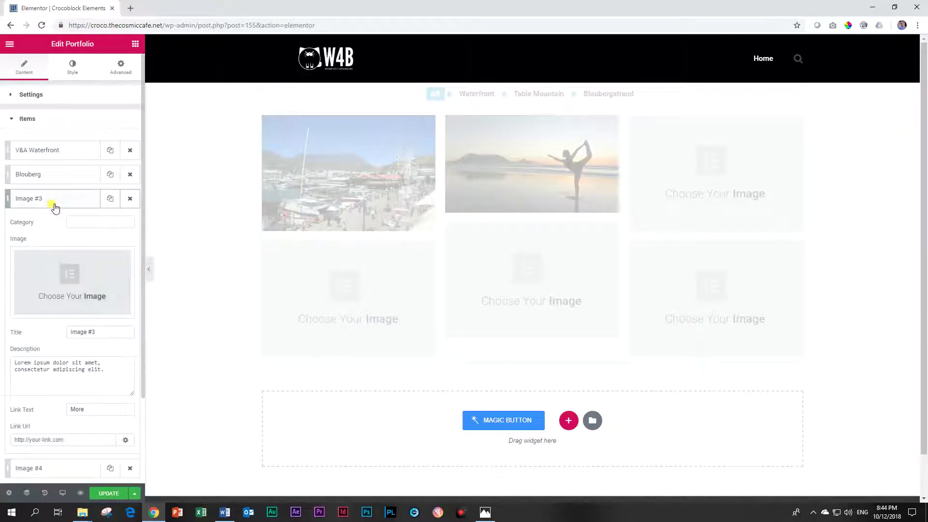
pyautogui.click(62, 286)
pyautogui.click(420, 160)
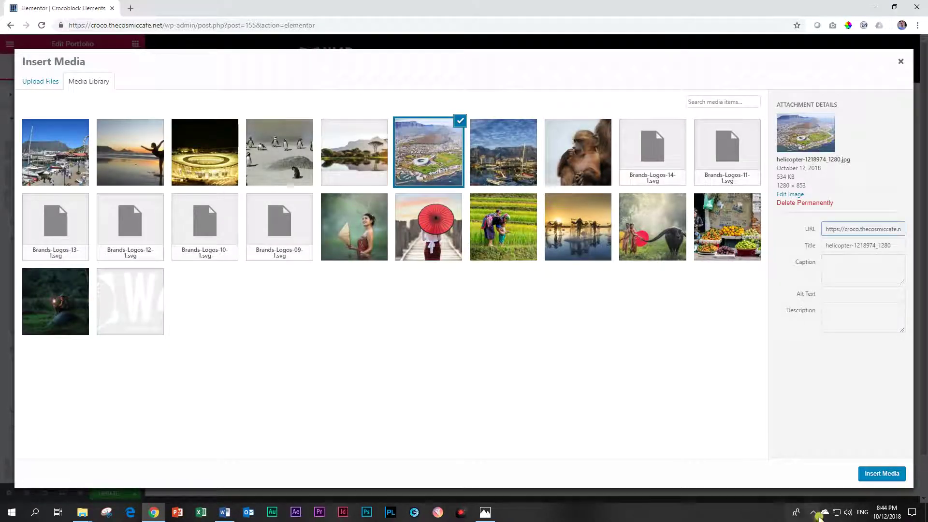
pyautogui.click(879, 473)
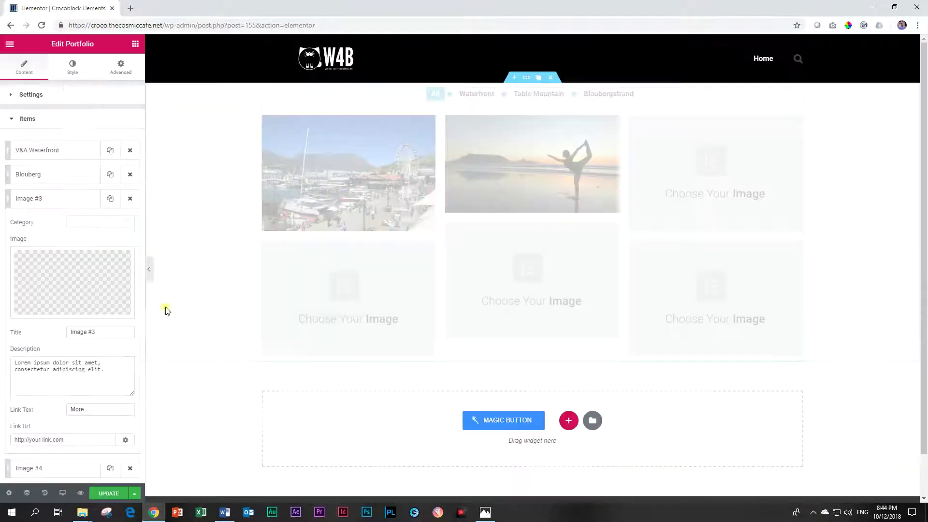
# Give the third item categories 'Table Mountain, Soccer City' and the title 'Peninsula'
pyautogui.click(81, 222)
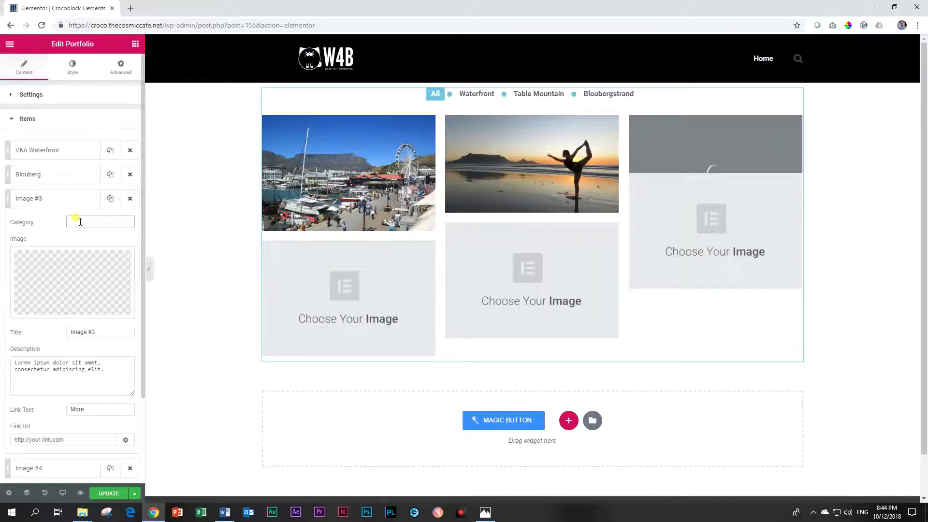
pyautogui.write('Table Mountain')
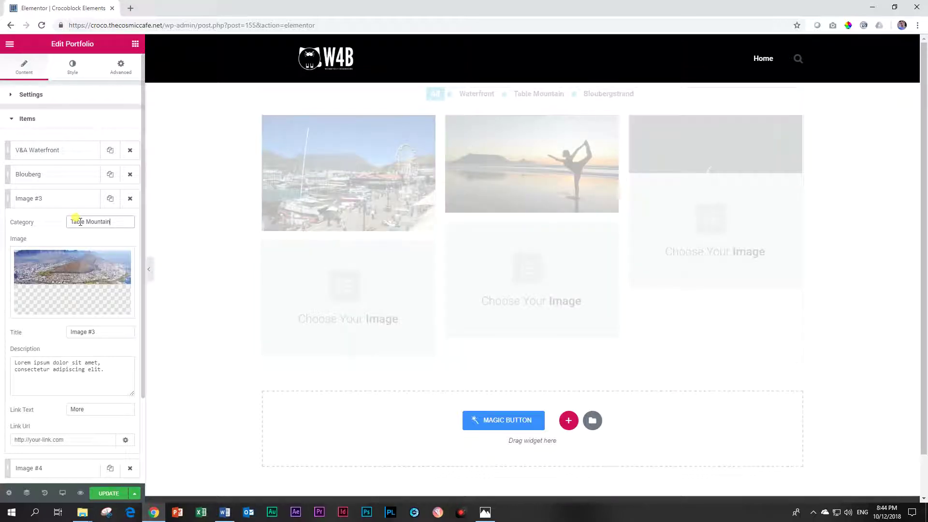
pyautogui.write(', ')
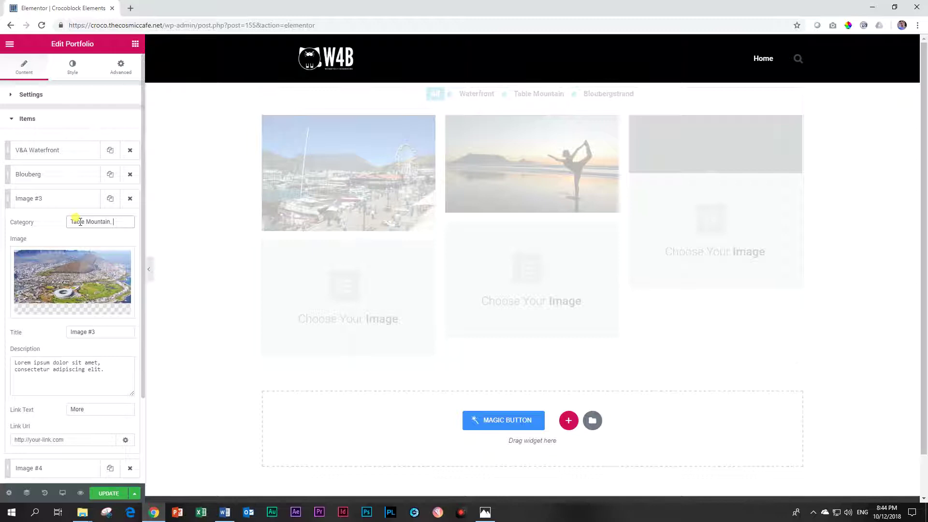
pyautogui.write('Soc')
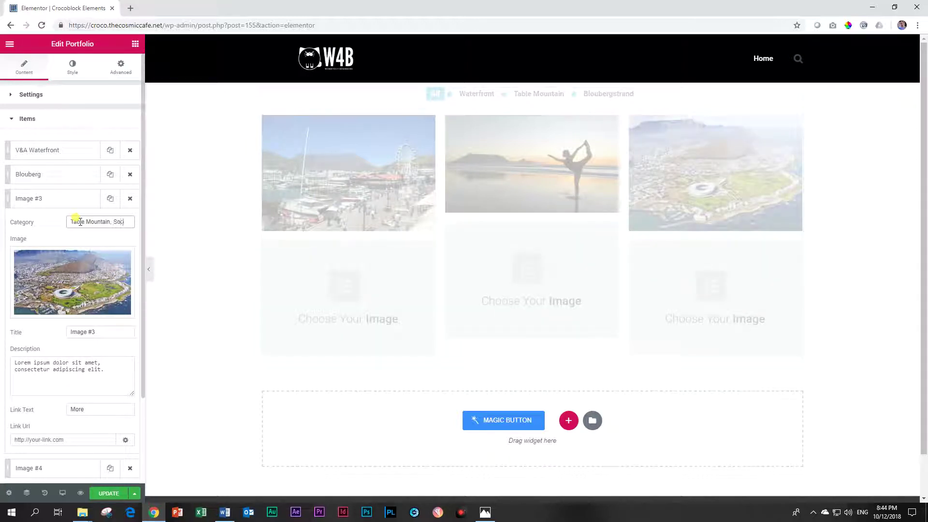
pyautogui.write('cer City')
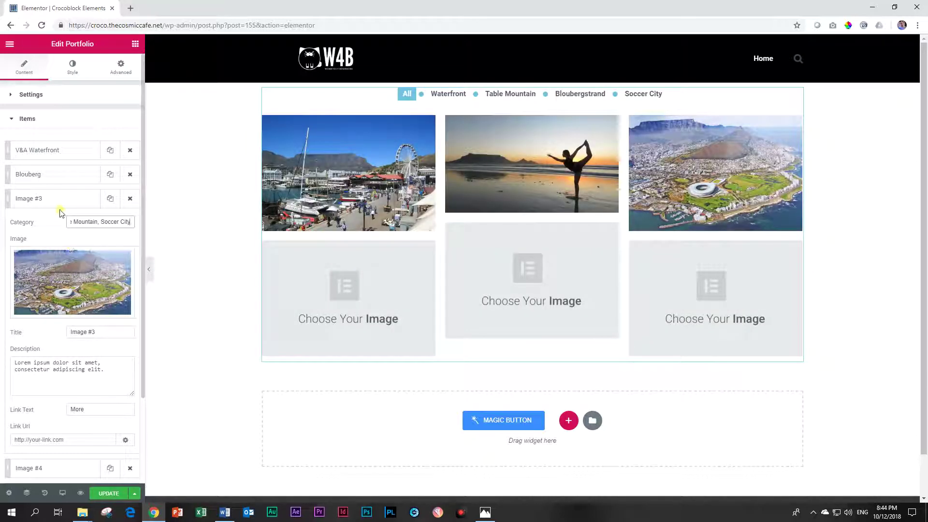
pyautogui.moveTo(96, 331); pyautogui.dragTo(16, 335)
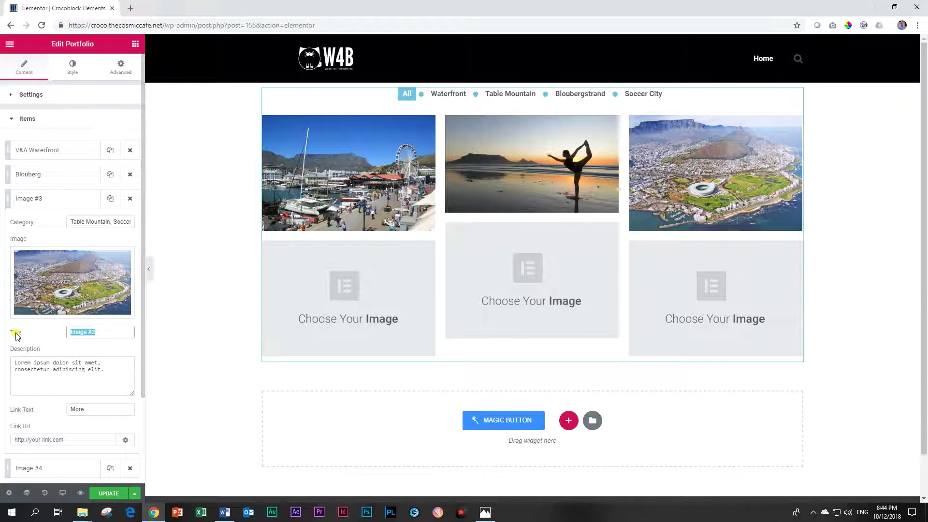
pyautogui.write('Peninsula')
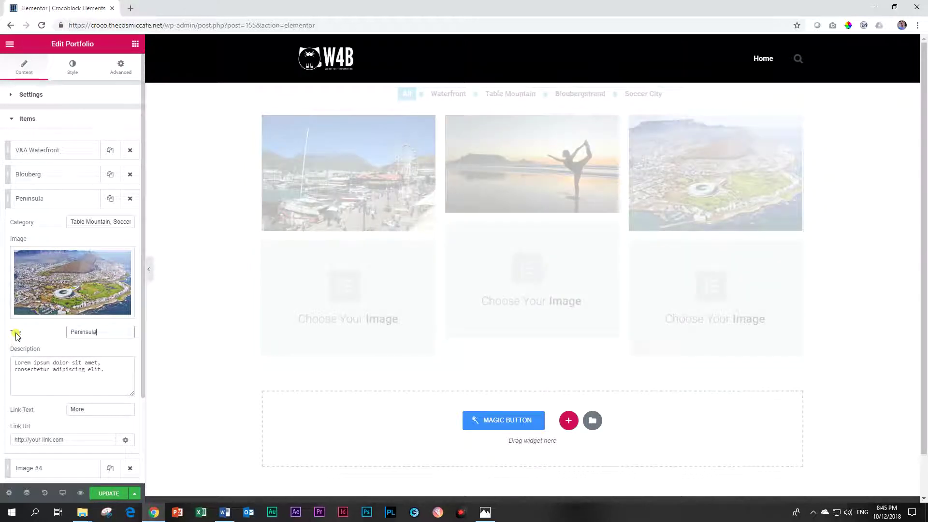
pyautogui.click(33, 199)
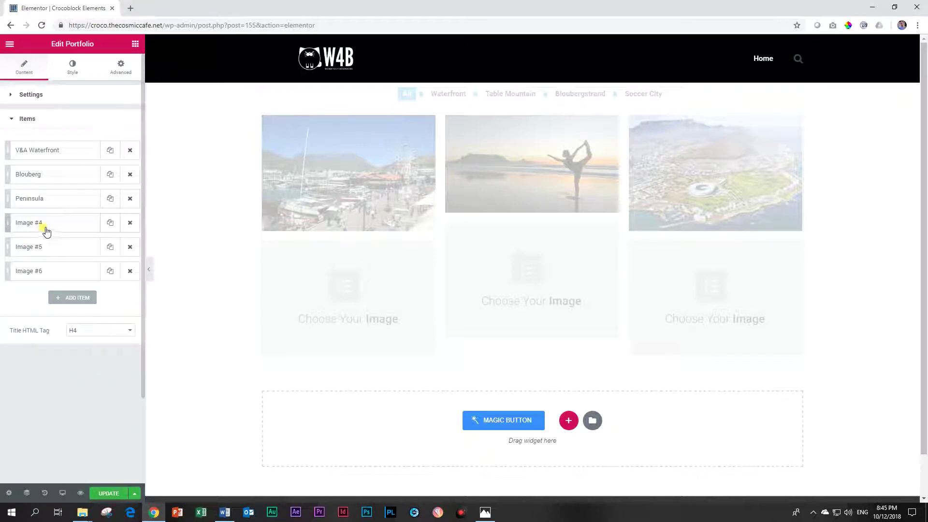
pyautogui.click(46, 232)
pyautogui.click(68, 294)
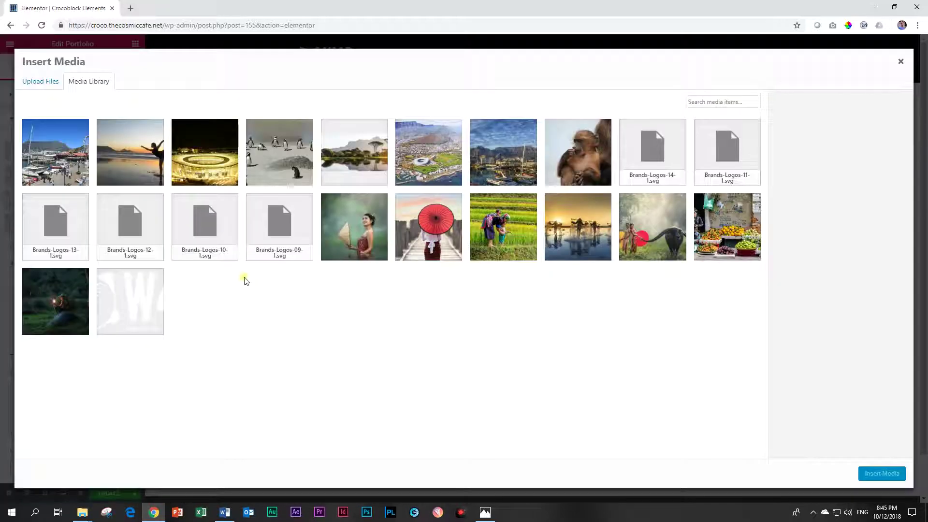
# Give the fourth item the night stadium photo, with category and title both 'Soccer City'
pyautogui.click(203, 154)
pyautogui.click(880, 473)
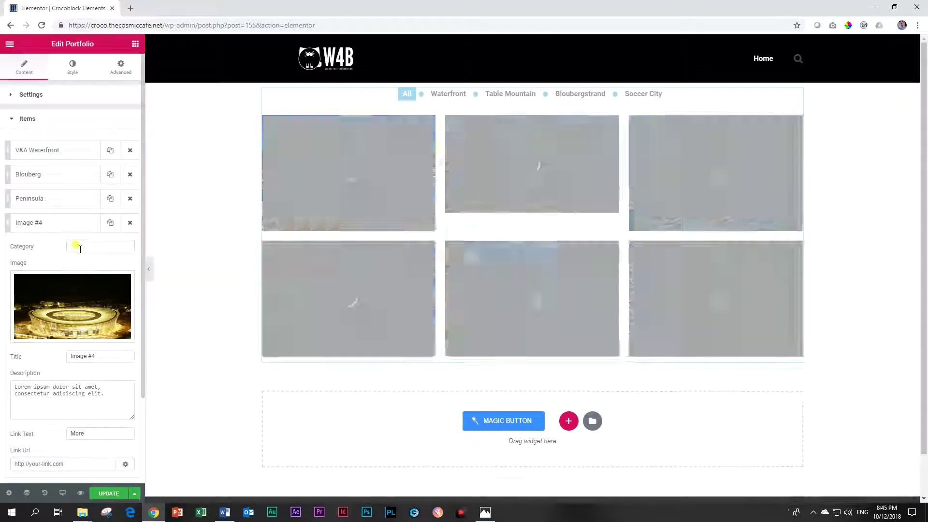
pyautogui.click(81, 246)
pyautogui.write('Soc')
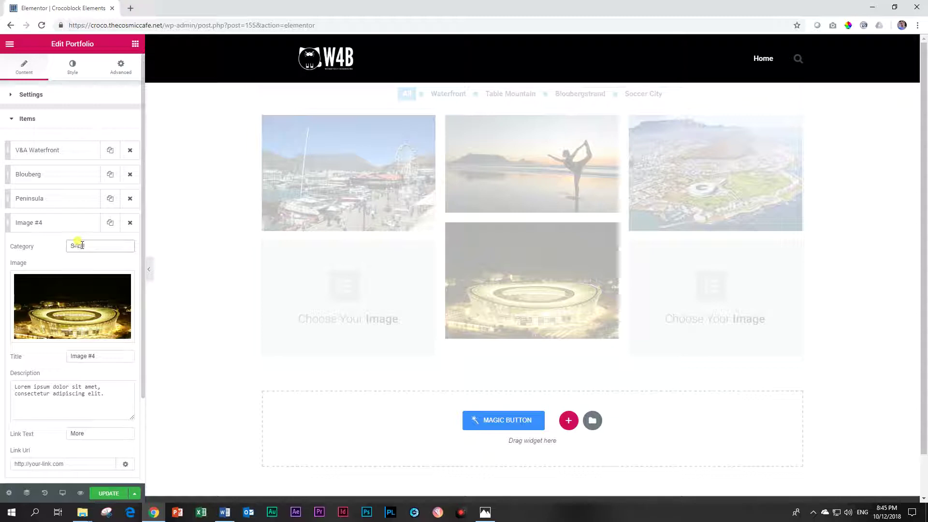
pyautogui.write('cer City')
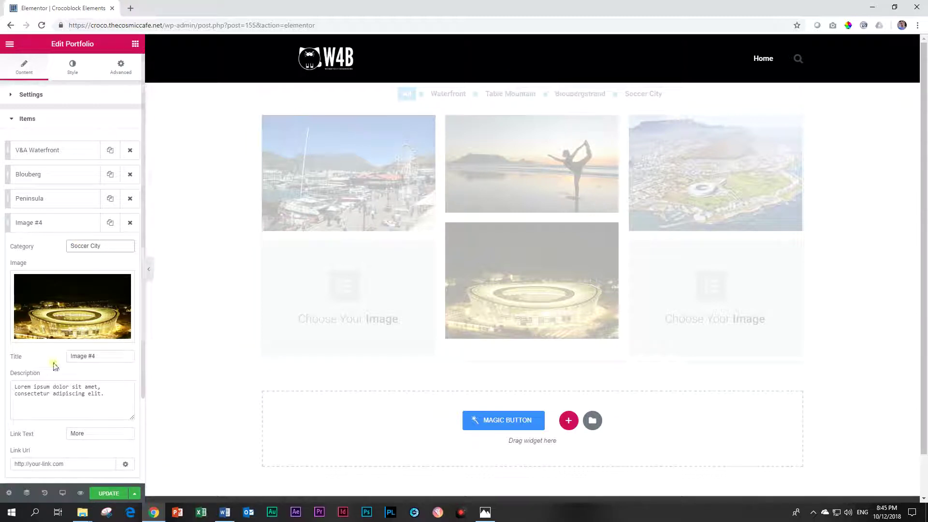
pyautogui.tripleClick(105, 356)
pyautogui.write('City')
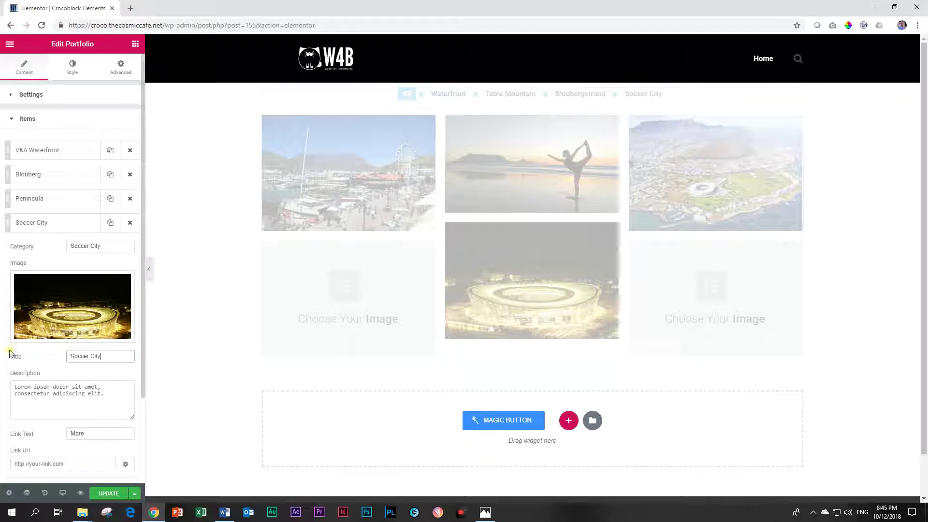
pyautogui.click(92, 222)
# Set the fifth portfolio item's image to the harbour photo with Table Mountain
pyautogui.click(76, 254)
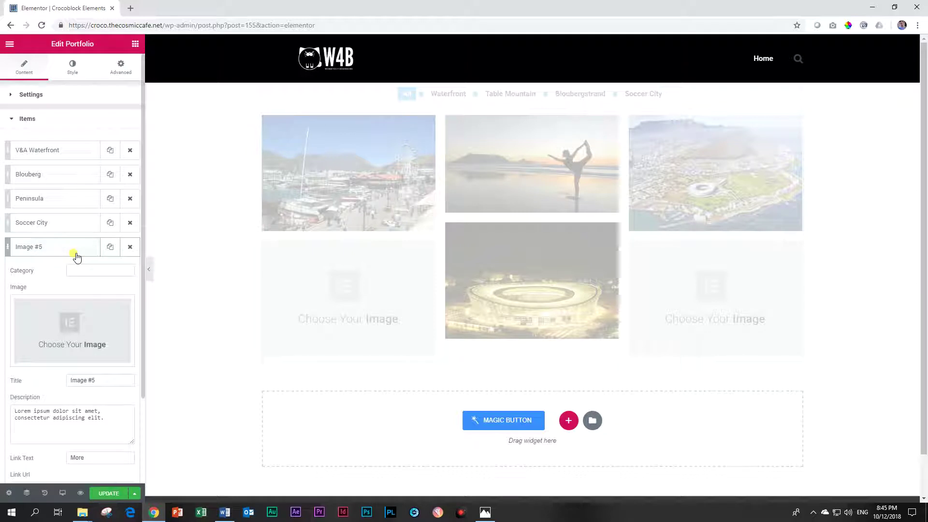
pyautogui.click(77, 330)
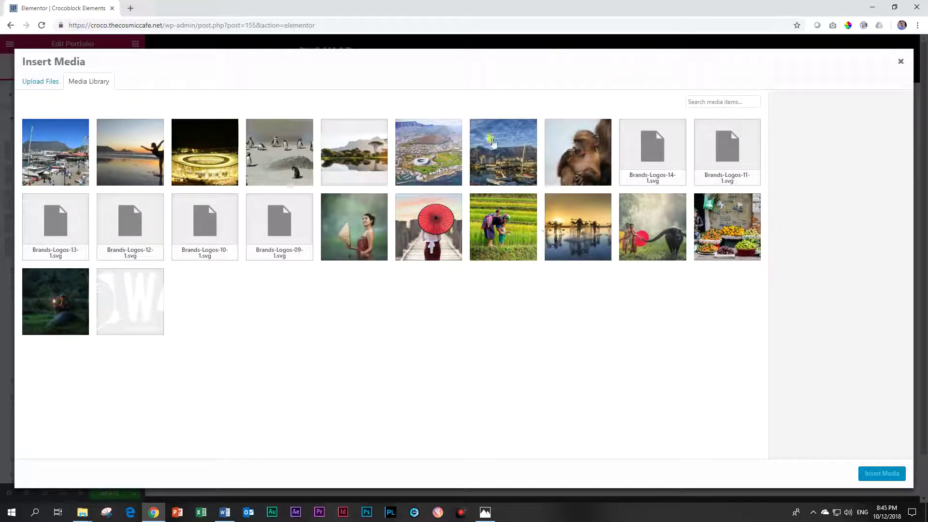
pyautogui.click(503, 150)
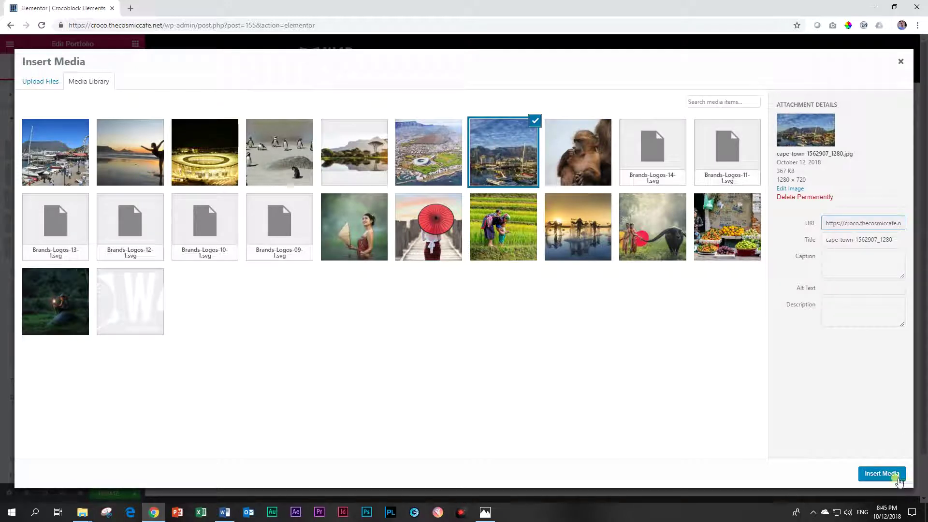
pyautogui.click(889, 474)
# Give the fifth item categories 'Waterfront, Table Mountain, Yacht Club' and the title 'Yacht Club'
pyautogui.click(105, 269)
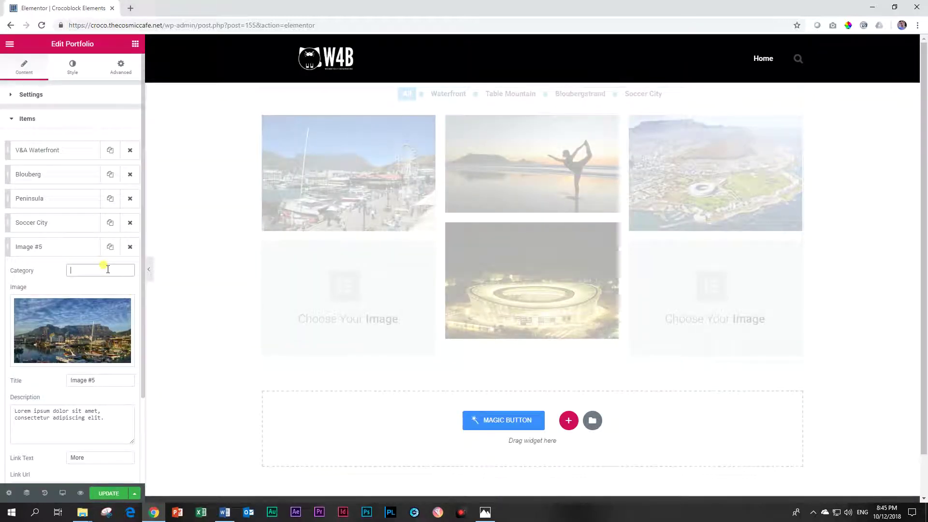
pyautogui.write('Waterfront, Ta')
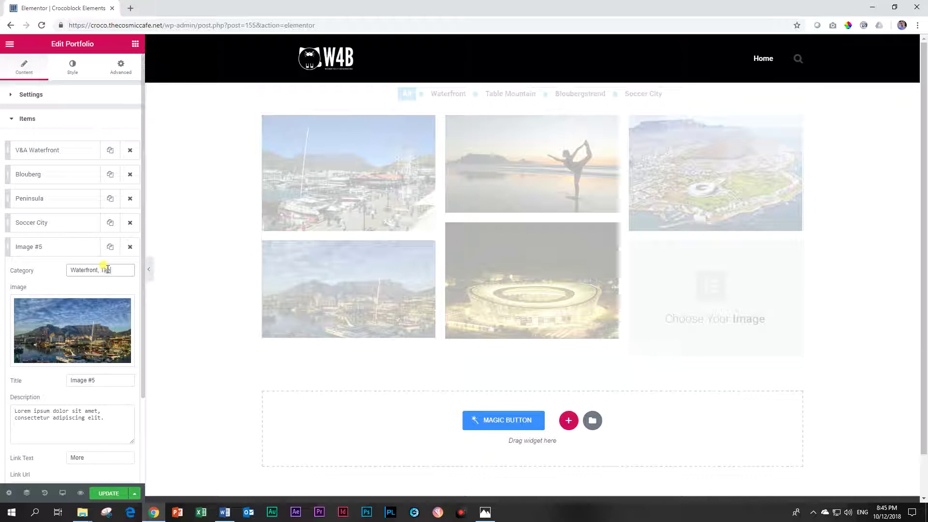
pyautogui.write('ble Mountain, Yac')
pyautogui.write('h')
pyautogui.write('t C')
pyautogui.write('lub')
pyautogui.tripleClick(107, 384)
pyautogui.write('Yach')
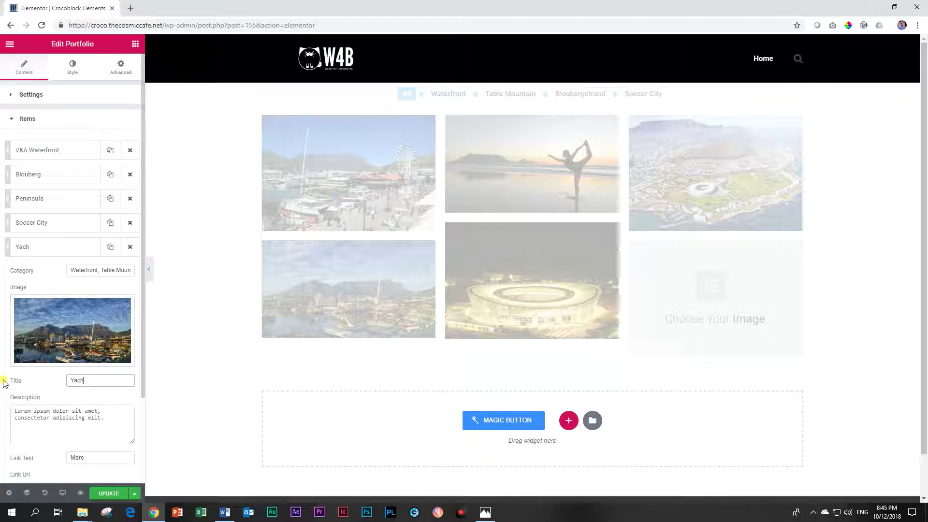
pyautogui.write('t Club')
pyautogui.click(48, 247)
# Set the sixth portfolio item's image to the penguins photo
pyautogui.click(45, 271)
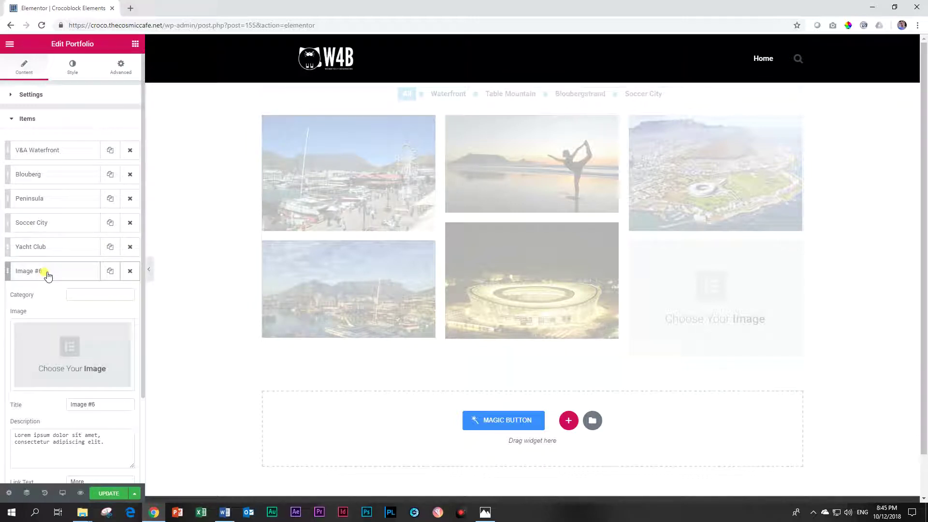
pyautogui.click(45, 338)
pyautogui.click(269, 153)
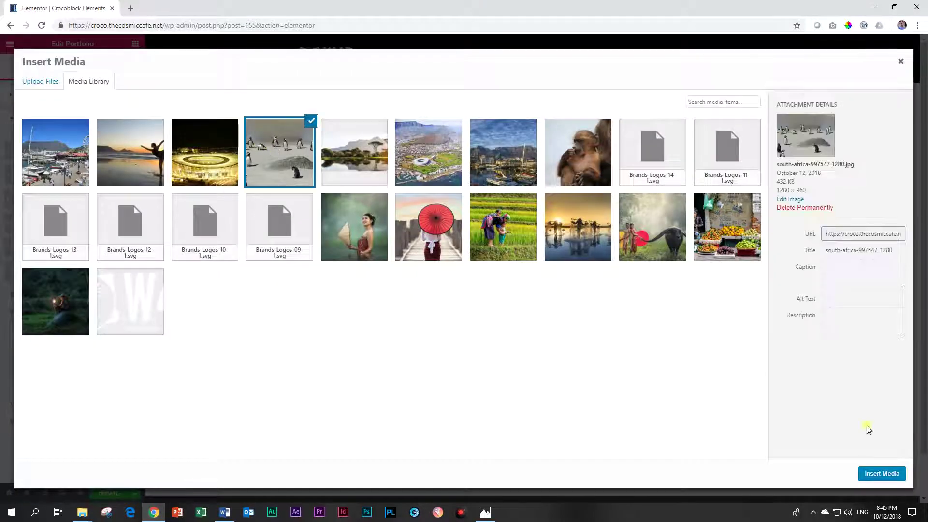
pyautogui.click(875, 475)
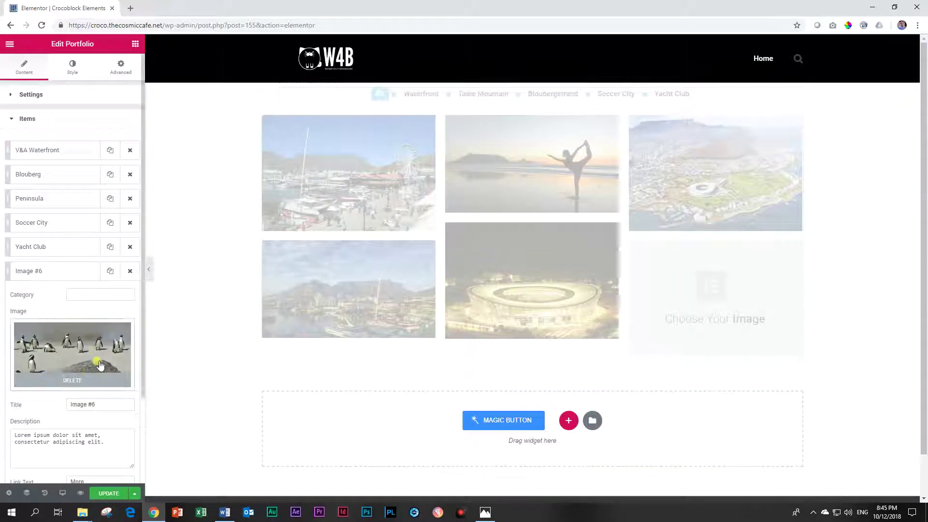
# Give the sixth item category 'Boulders' Bay' and title 'Jackass Penguin', then save the page
pyautogui.click(83, 296)
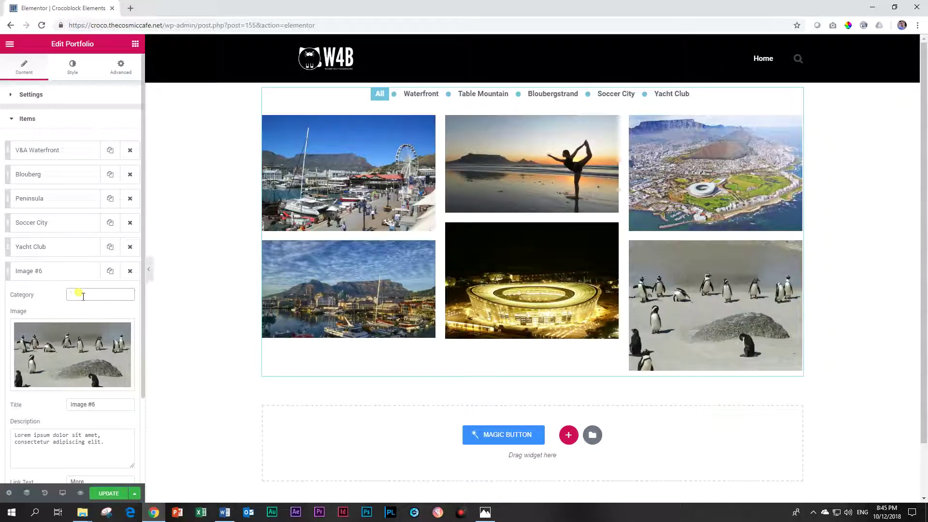
pyautogui.write("Boulders' Bay")
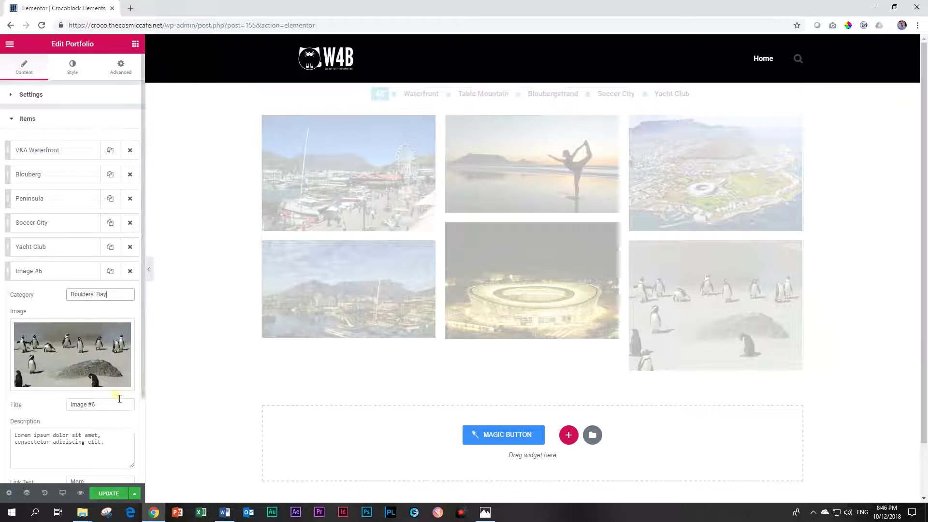
pyautogui.moveTo(116, 404); pyautogui.dragTo(28, 408)
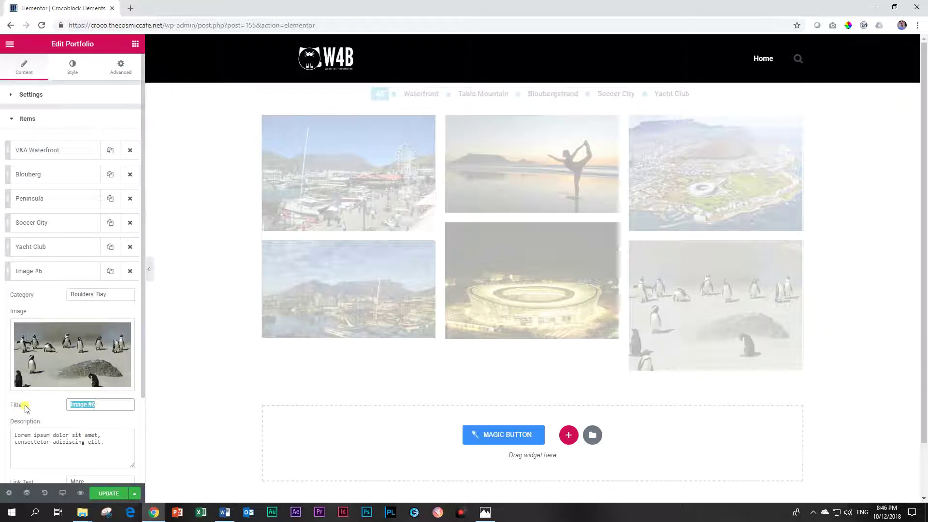
pyautogui.write('Jackass Penguin')
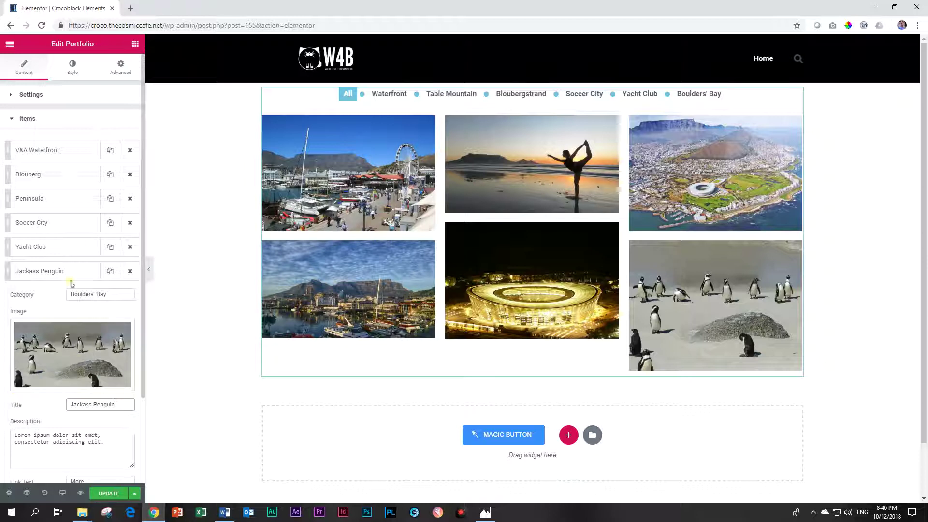
pyautogui.click(57, 272)
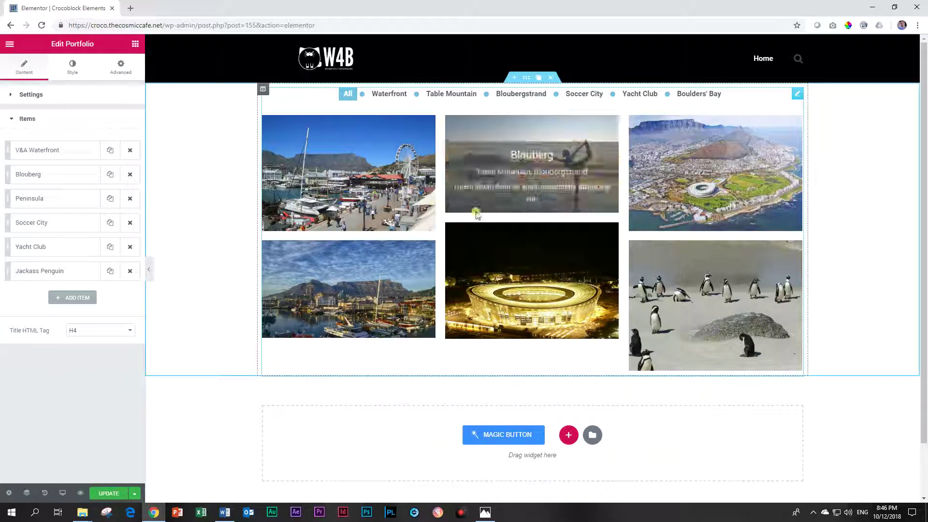
pyautogui.click(109, 494)
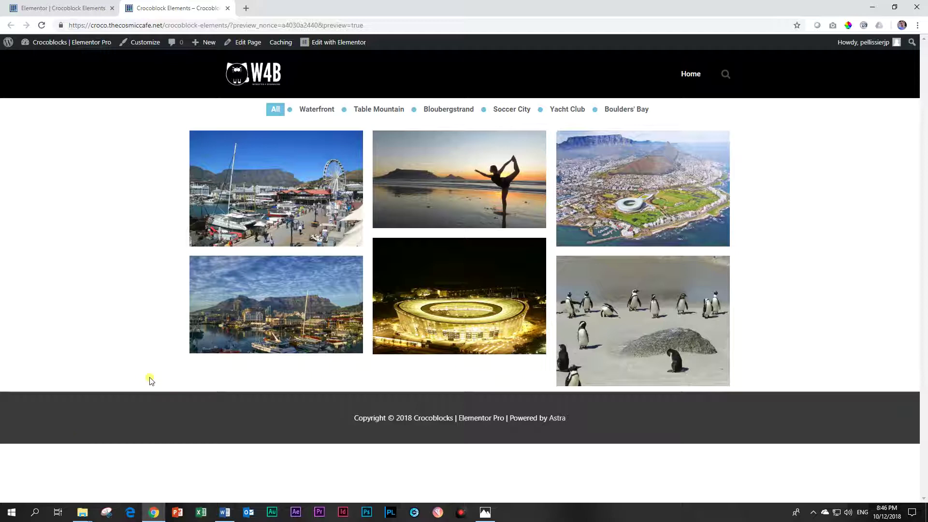
# In preview, try each filter: Waterfront, Table Mountain, Bloubergstrand, Soccer City, Yacht Club, Boulders' Bay, All
pyautogui.click(315, 114)
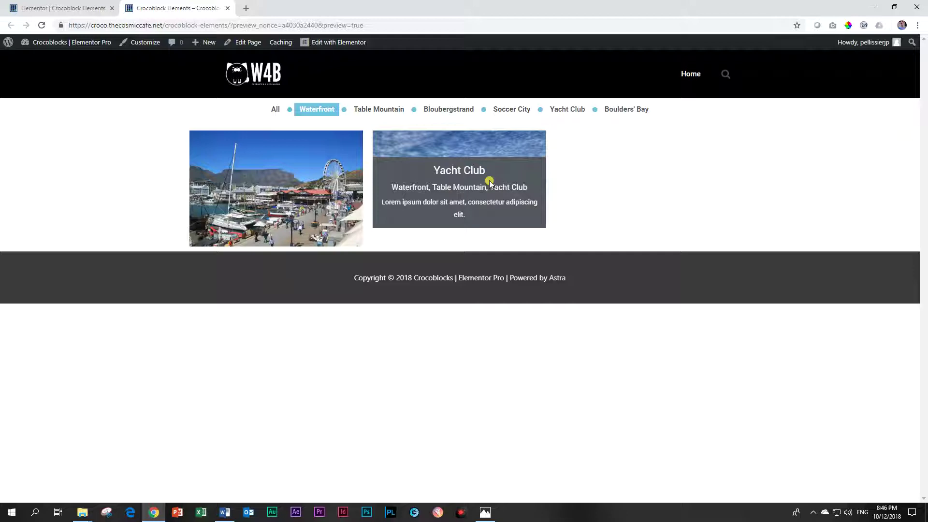
pyautogui.click(394, 113)
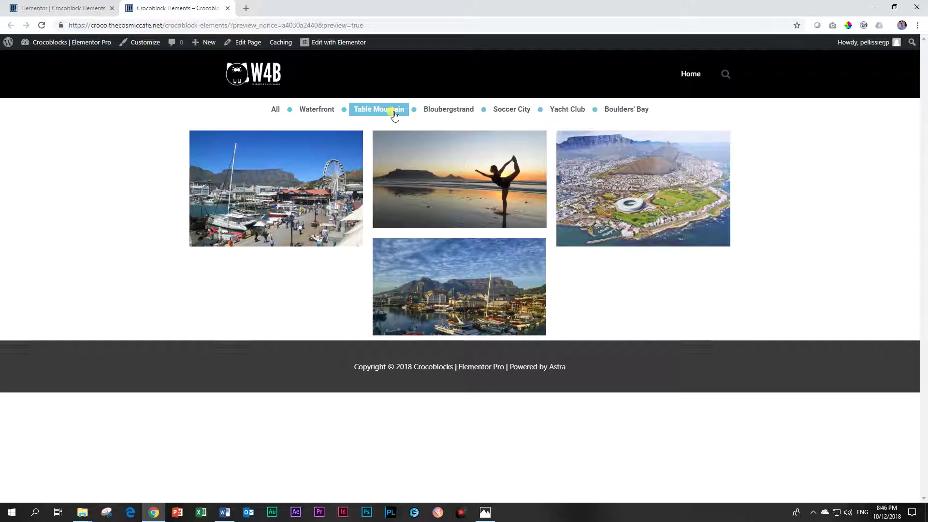
pyautogui.click(476, 113)
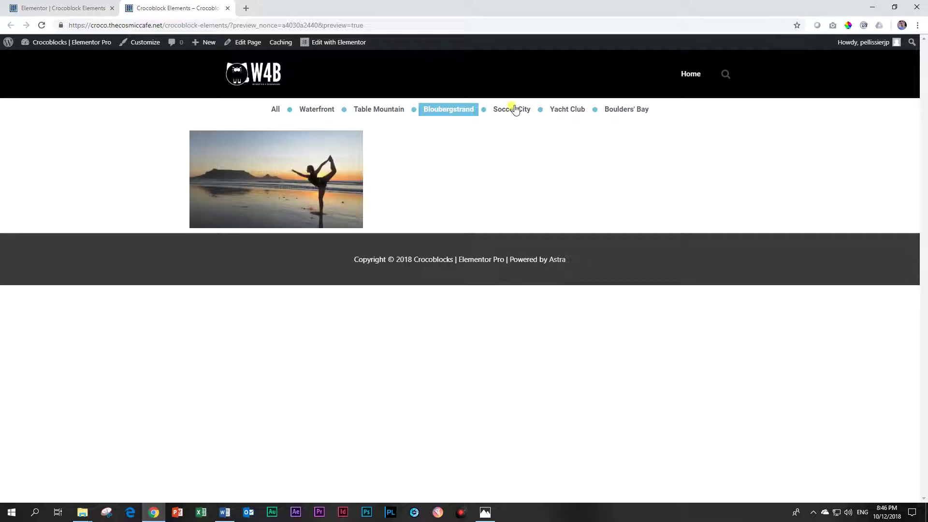
pyautogui.click(515, 111)
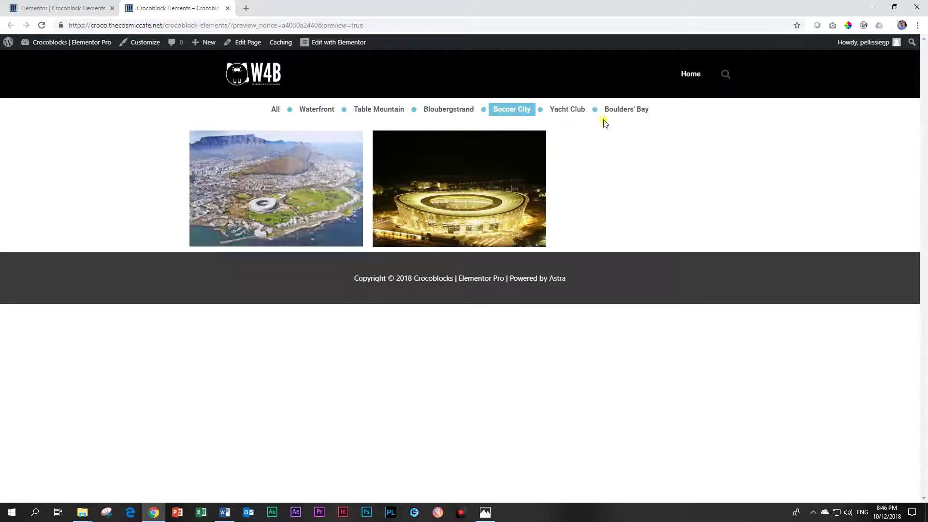
pyautogui.click(576, 111)
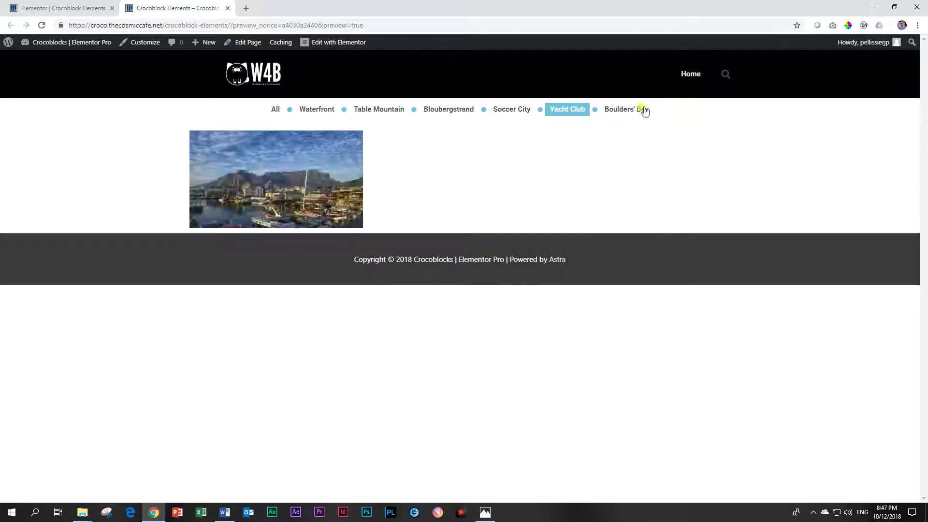
pyautogui.click(645, 111)
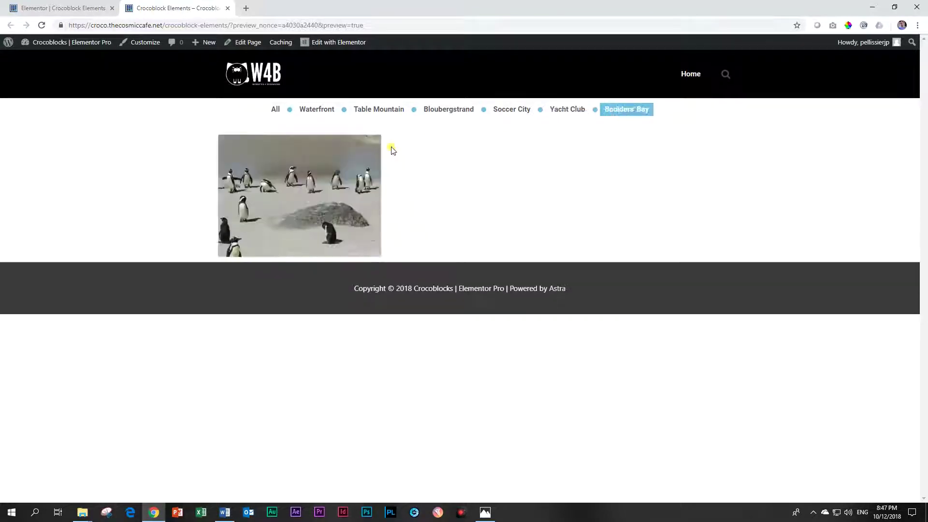
pyautogui.click(274, 111)
pyautogui.moveTo(642, 286)
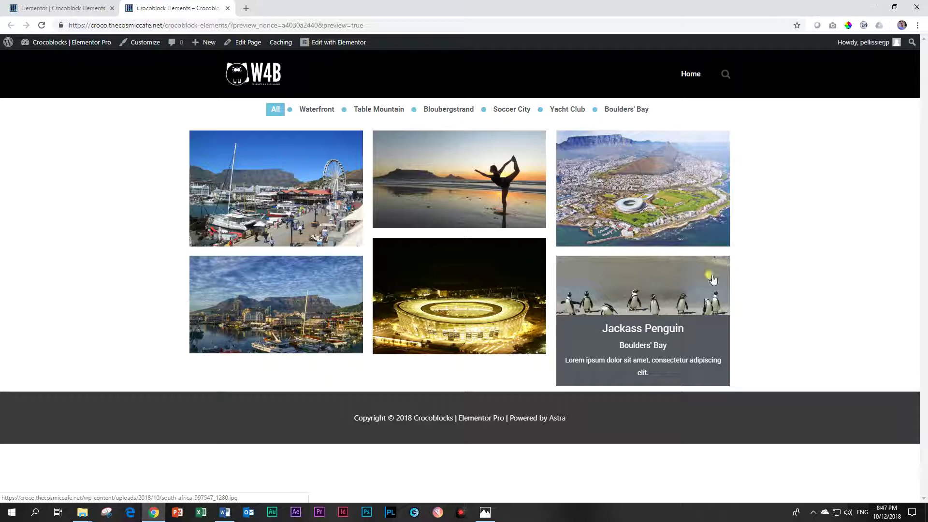
pyautogui.click(42, 7)
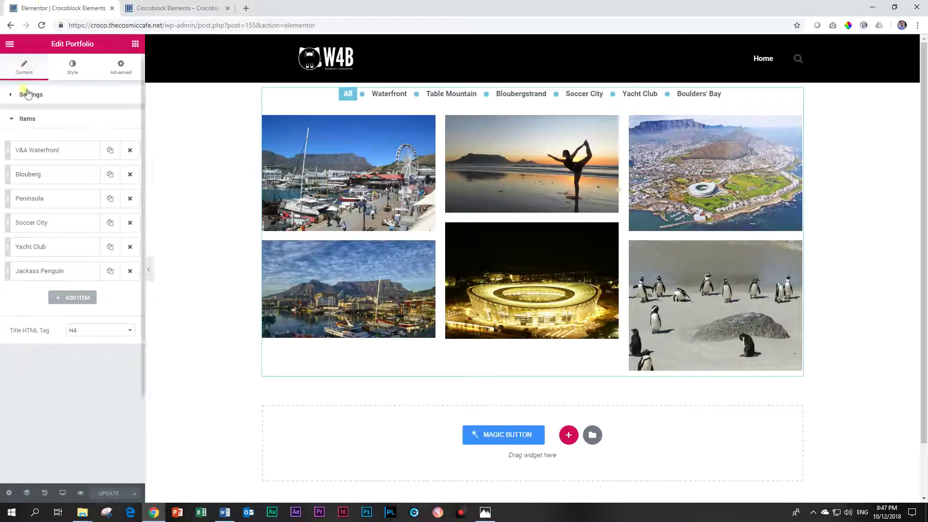
# Change the Portfolio layout type from Masonry to Grid
pyautogui.click(22, 120)
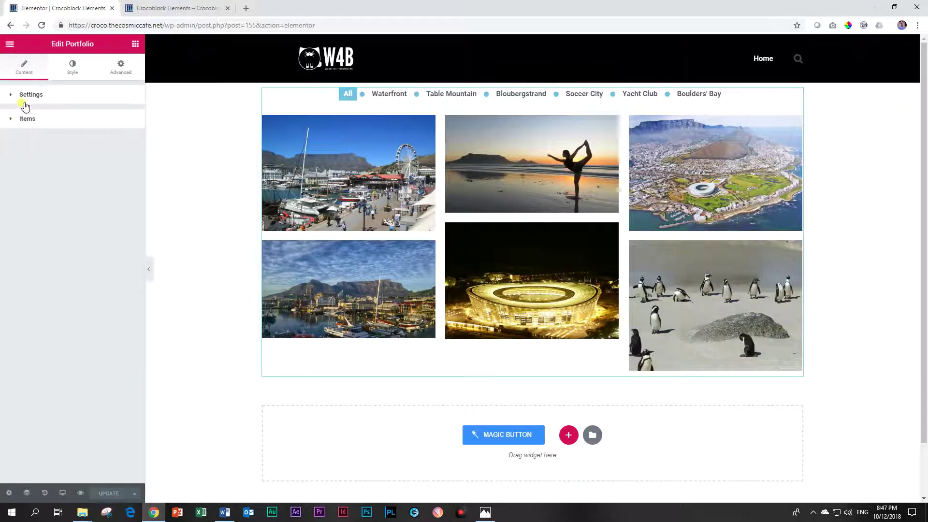
pyautogui.click(27, 97)
pyautogui.click(97, 122)
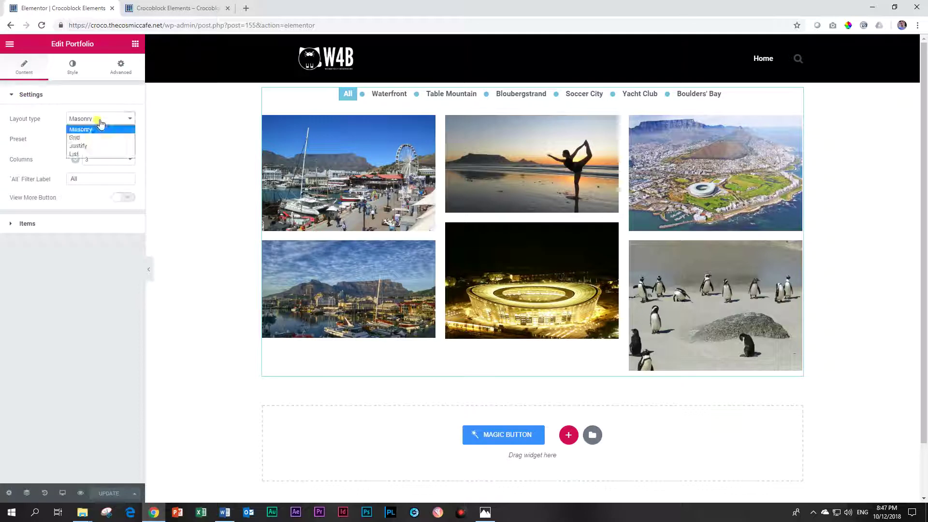
pyautogui.click(88, 138)
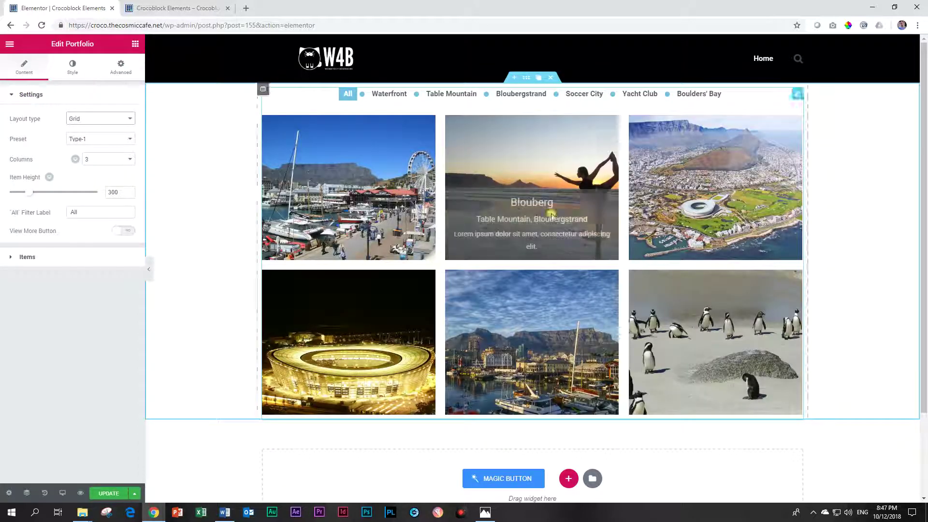
# Try presets Type-2 and Type-3, then settle on the Type-4 grid preset
pyautogui.click(76, 138)
pyautogui.click(76, 159)
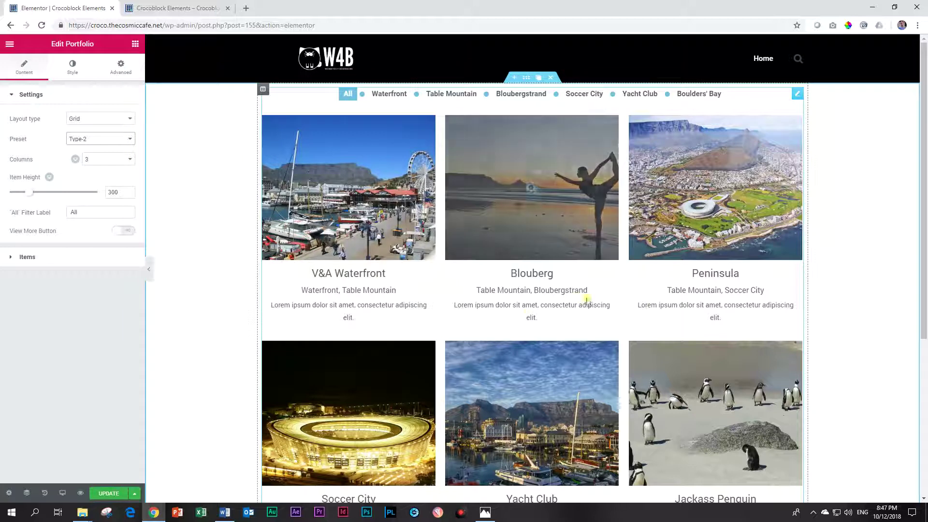
pyautogui.scroll(-4, 646, 362)
pyautogui.scroll(4, 342, 288)
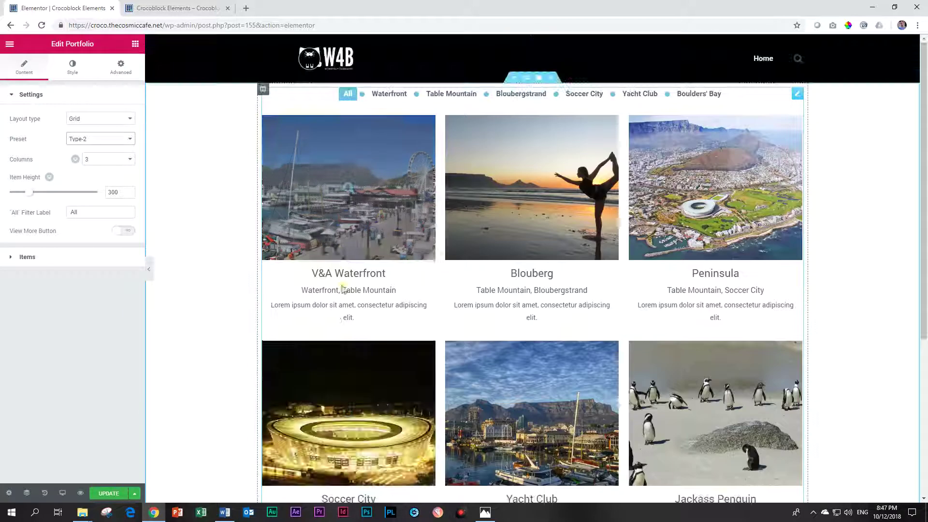
pyautogui.click(73, 139)
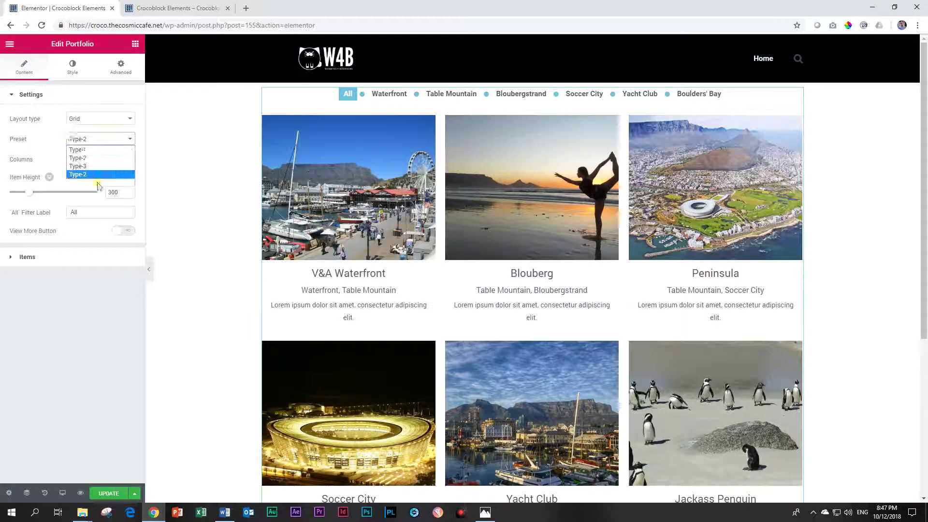
pyautogui.click(96, 165)
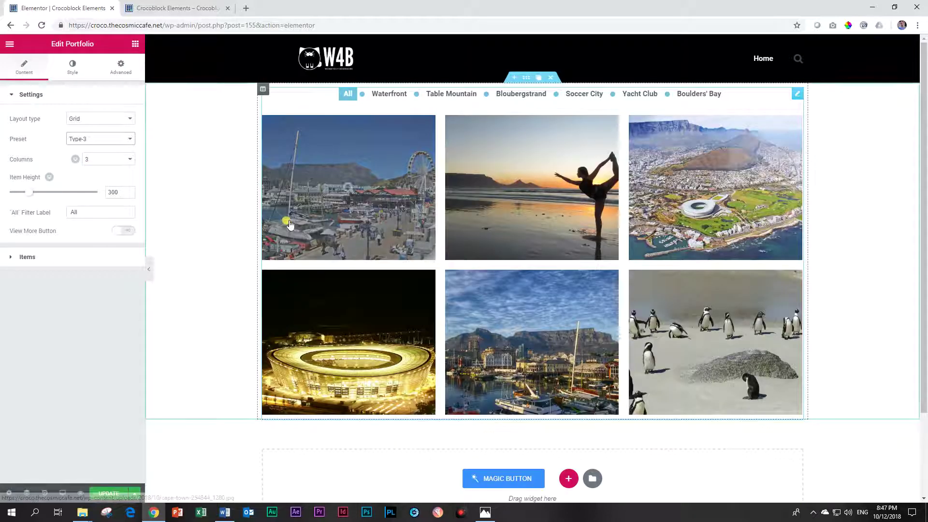
pyautogui.click(75, 139)
pyautogui.click(87, 176)
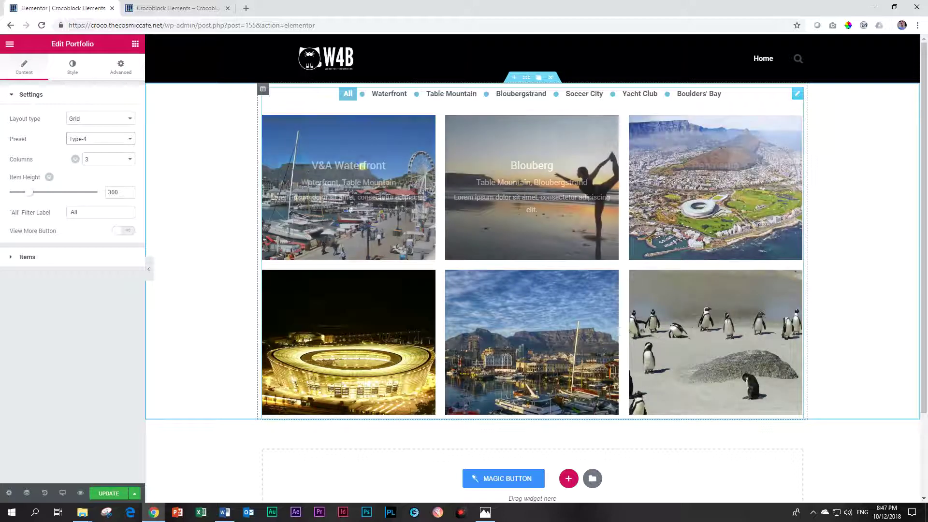
pyautogui.click(104, 141)
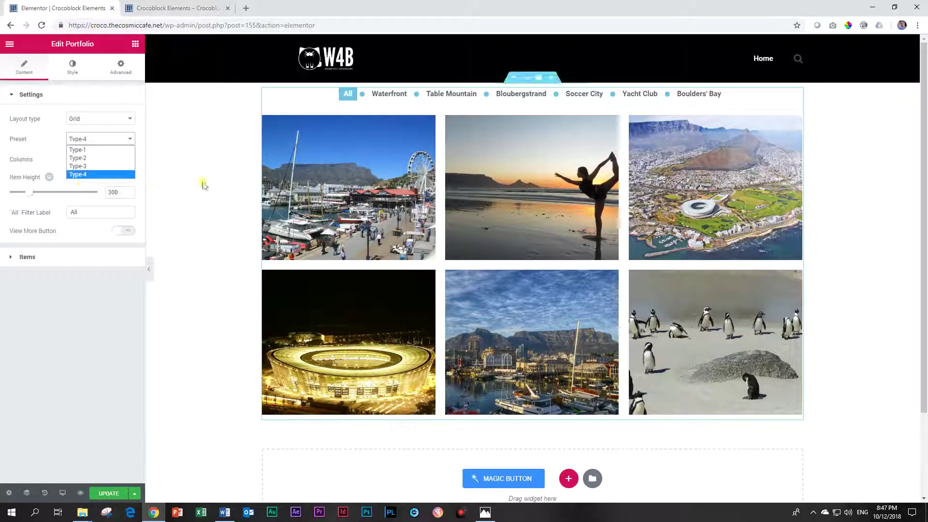
pyautogui.click(191, 147)
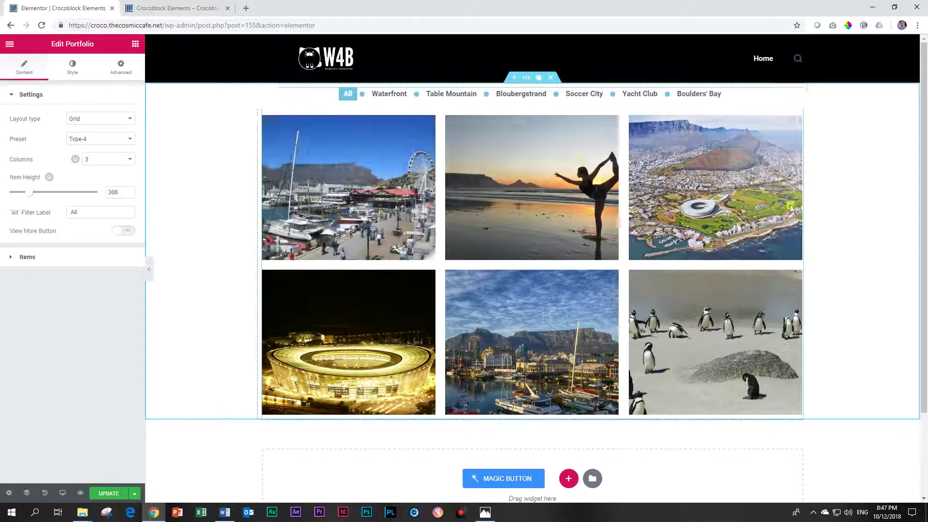
# Try 2, 6 and 5 columns, then set the grid back to 3 columns
pyautogui.click(116, 160)
pyautogui.click(103, 178)
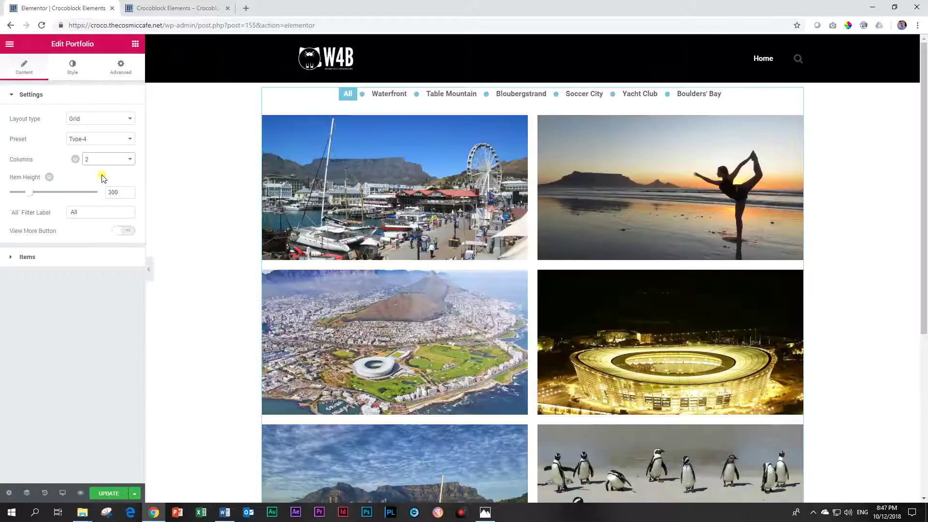
pyautogui.scroll(-4, 282, 204)
pyautogui.scroll(5, 282, 203)
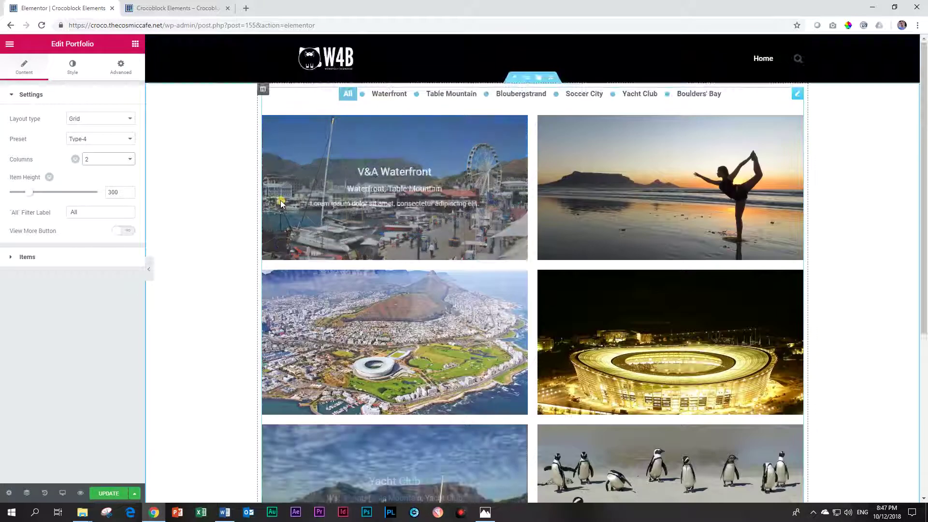
pyautogui.scroll(-5, 280, 200)
pyautogui.scroll(3, 275, 199)
pyautogui.scroll(2, 272, 198)
pyautogui.click(108, 159)
pyautogui.click(96, 208)
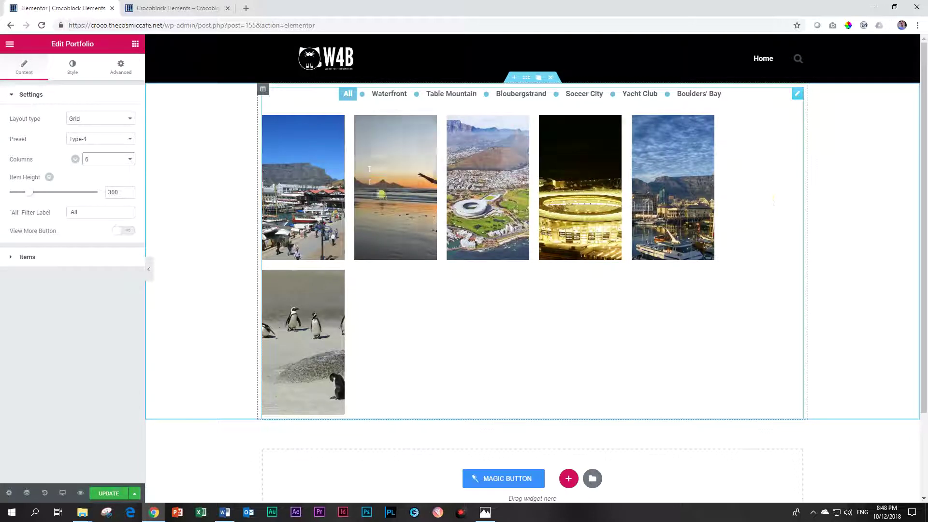
pyautogui.click(95, 159)
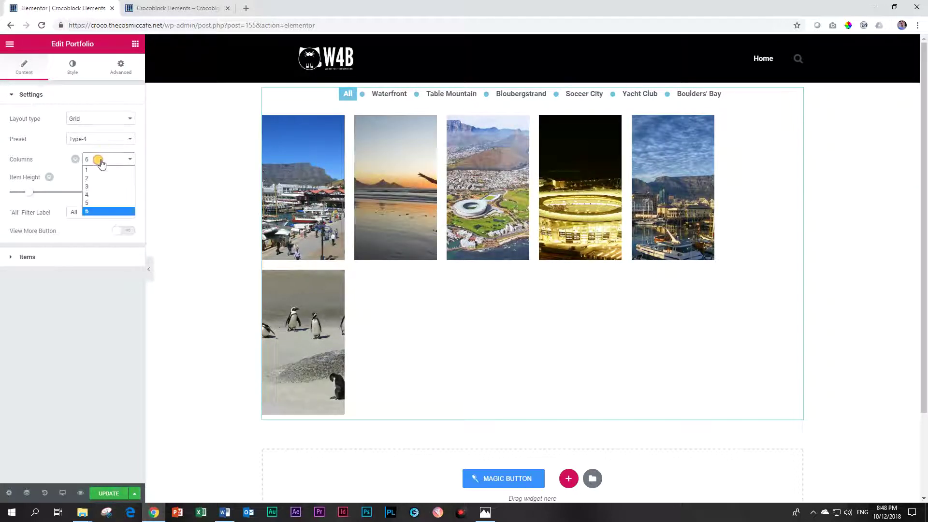
pyautogui.click(94, 202)
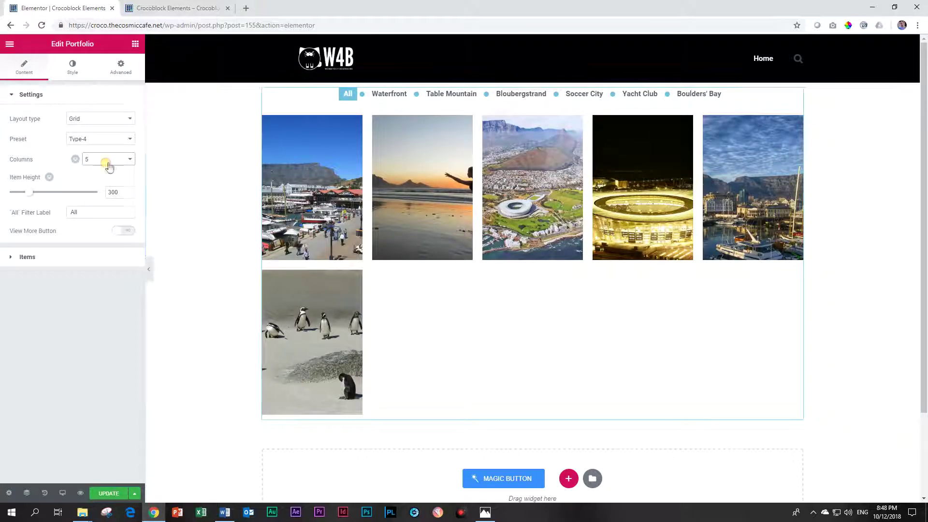
pyautogui.click(104, 160)
pyautogui.click(97, 186)
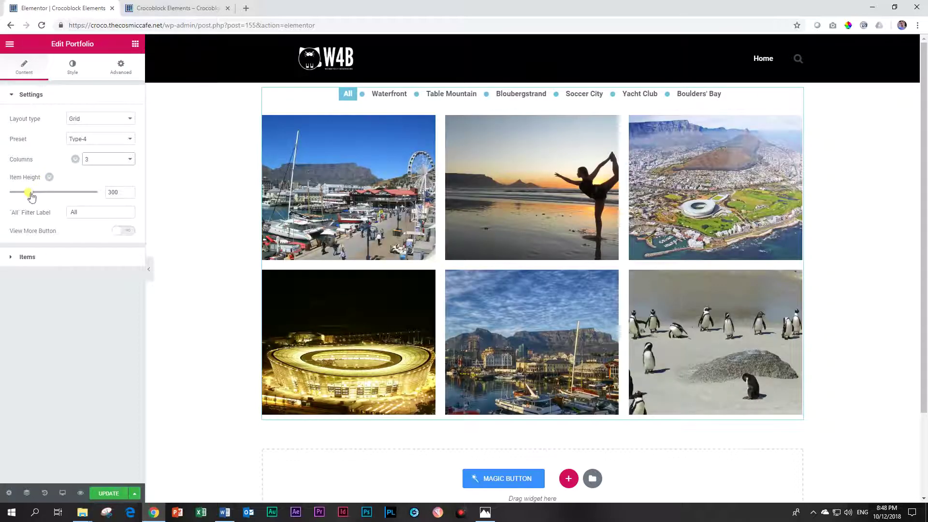
# Set the portfolio Item Height to 300
pyautogui.moveTo(29, 192); pyautogui.dragTo(46, 195)
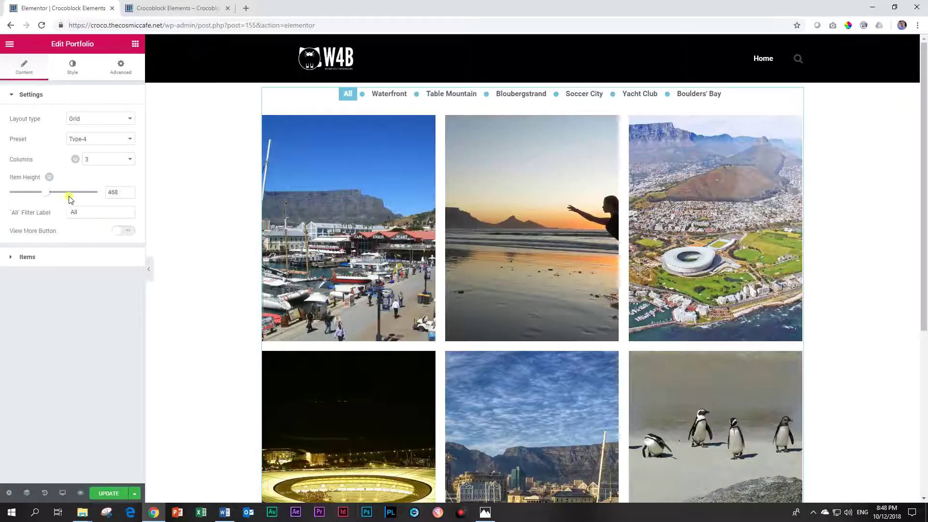
pyautogui.doubleClick(116, 192)
pyautogui.write('300')
pyautogui.click(113, 192)
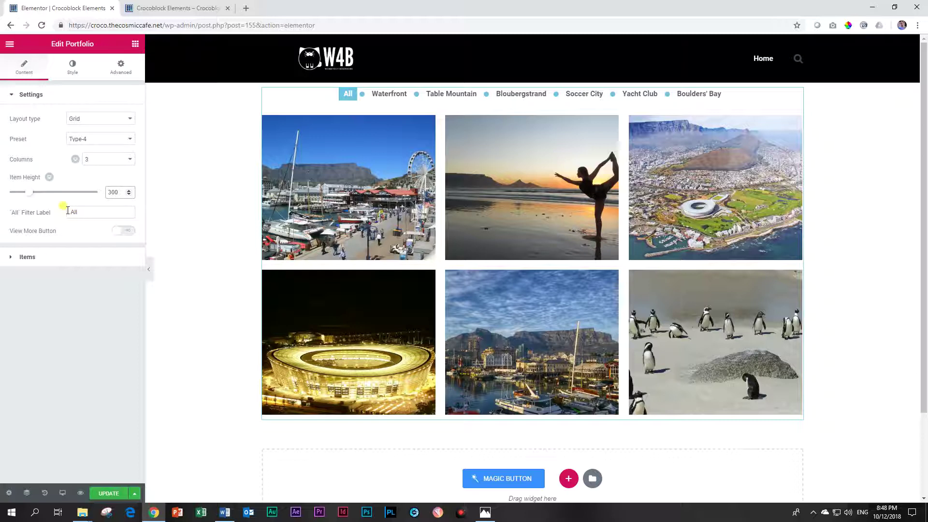
pyautogui.click(104, 212)
# Switch the grid to 2 columns, enable View More, and set Item Per Page to 4
pyautogui.click(96, 163)
pyautogui.click(95, 182)
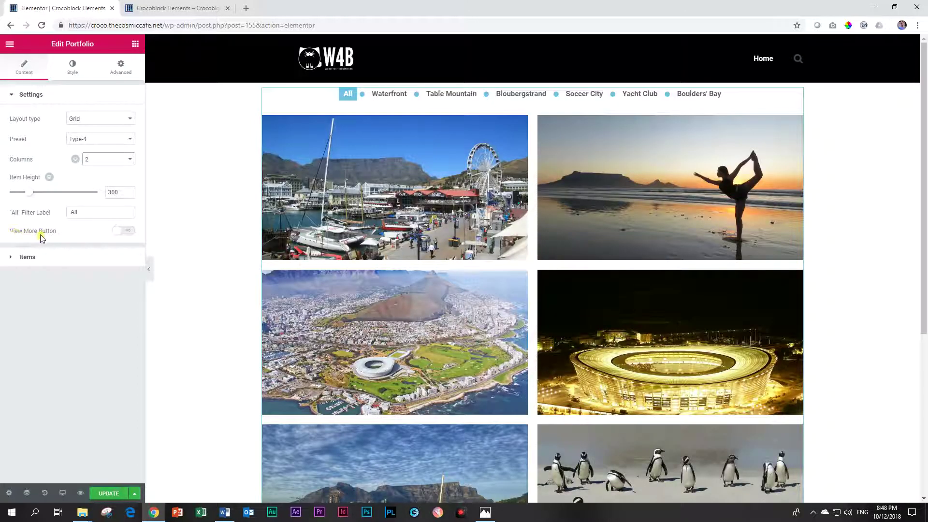
pyautogui.scroll(-6, 391, 224)
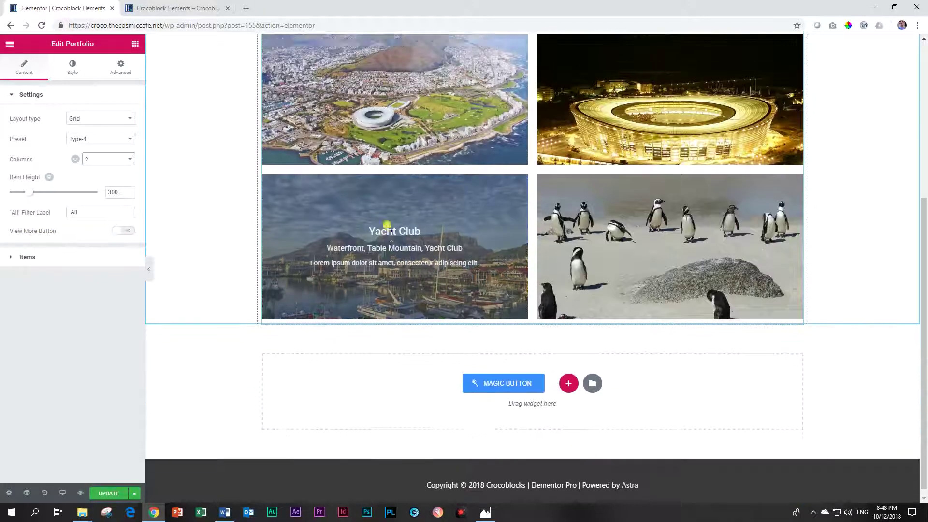
pyautogui.scroll(6, 360, 227)
pyautogui.click(130, 231)
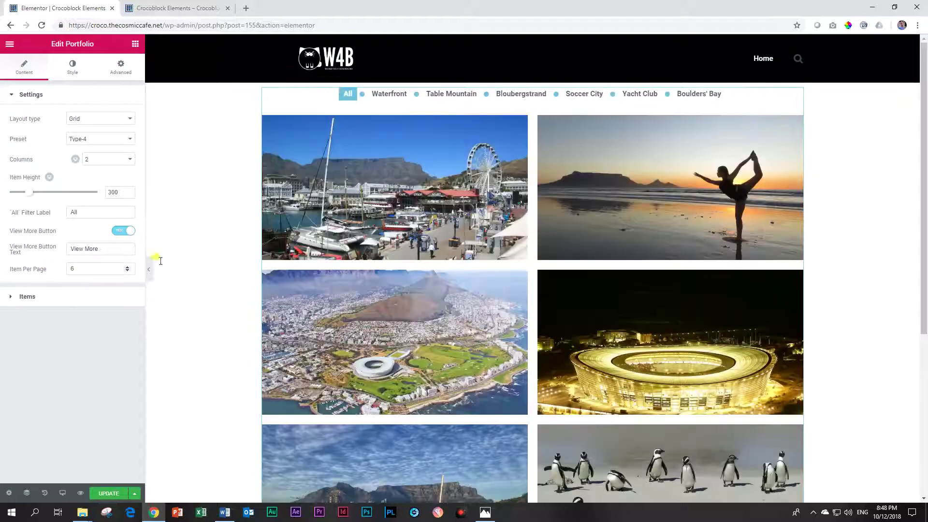
pyautogui.scroll(-4, 249, 248)
pyautogui.scroll(3, 314, 242)
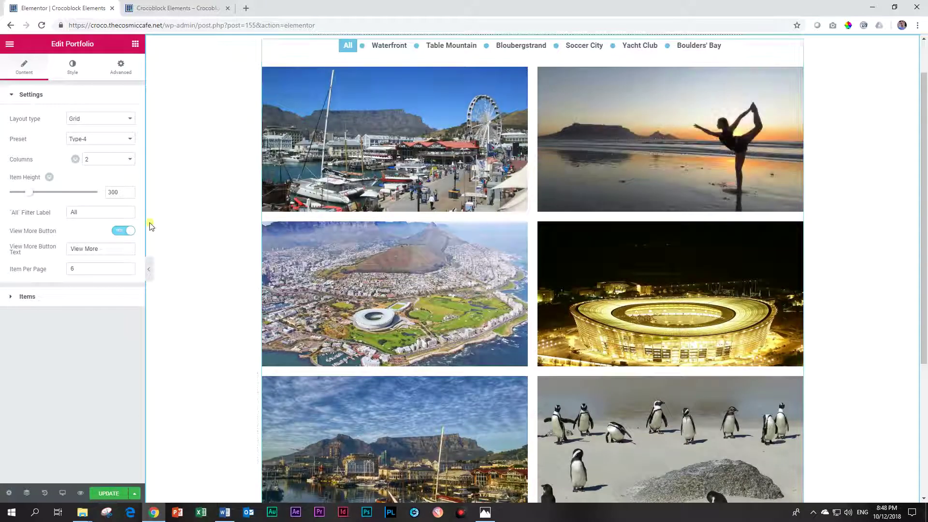
pyautogui.click(67, 268)
pyautogui.write('4')
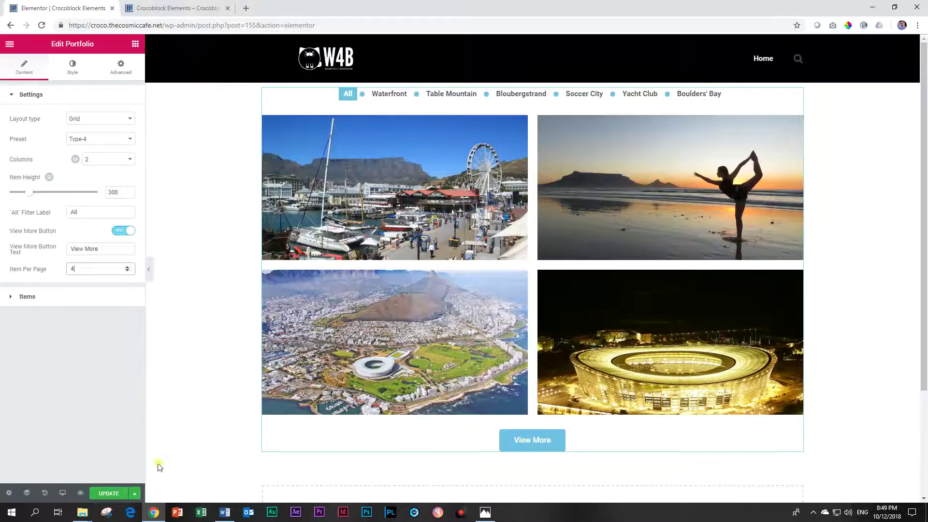
# Save the page and confirm in preview that View More loads the remaining two items
pyautogui.click(119, 493)
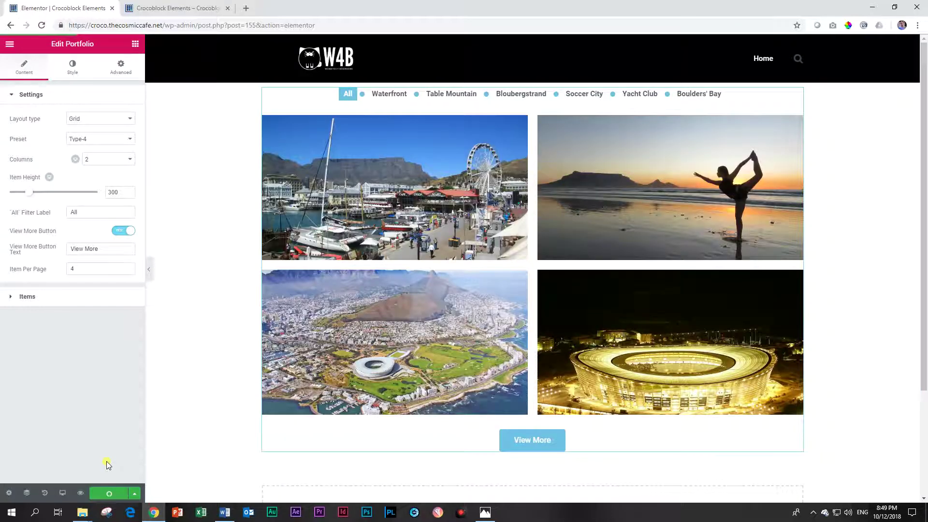
pyautogui.click(182, 9)
pyautogui.scroll(-1, 388, 213)
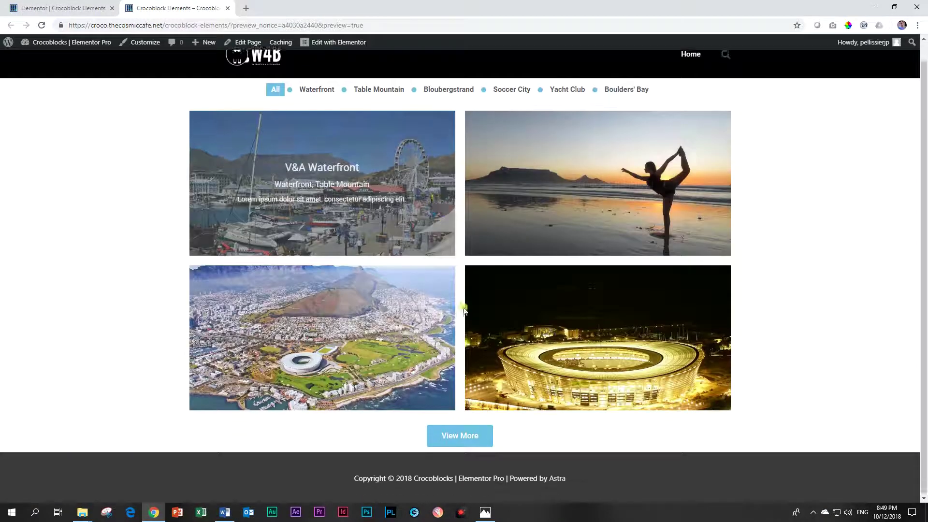
pyautogui.click(453, 436)
pyautogui.scroll(-3, 464, 414)
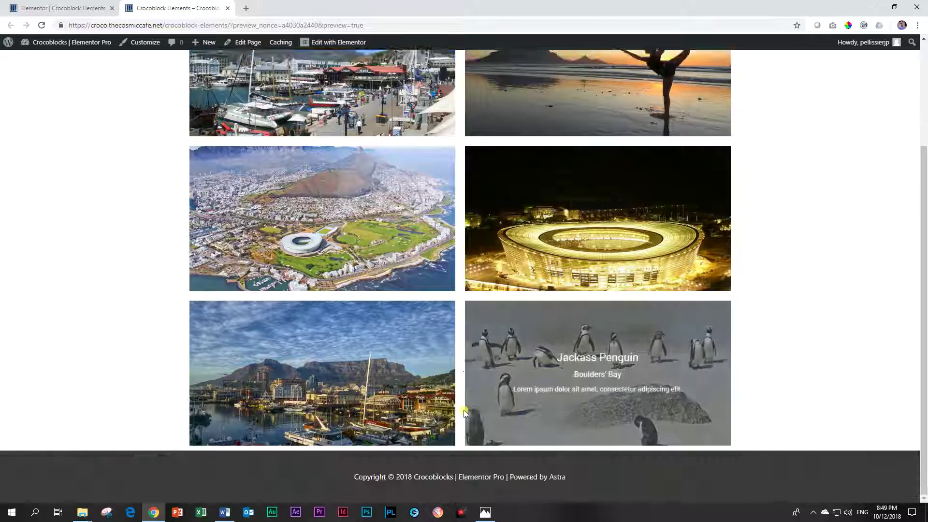
pyautogui.scroll(3, 464, 415)
pyautogui.click(68, 8)
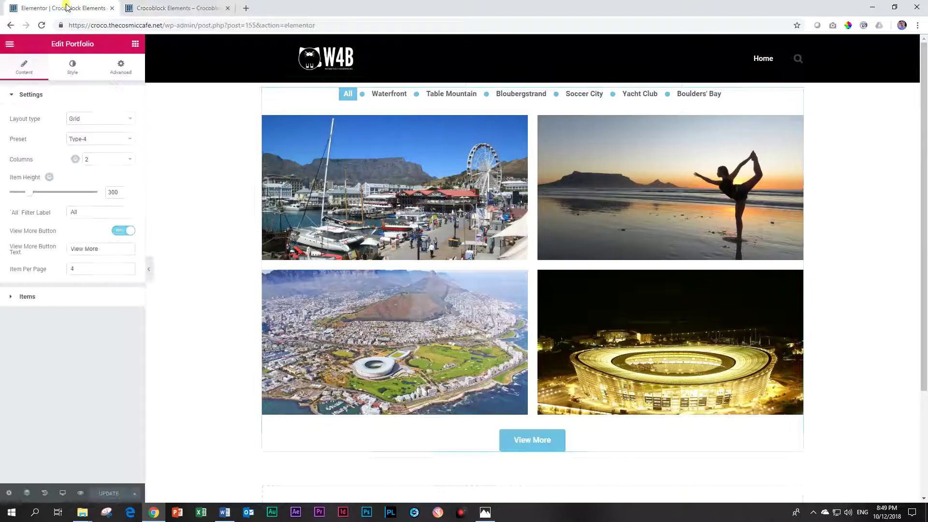
# Try the portfolio in the Justify layout type, then in the List layout type
pyautogui.click(23, 299)
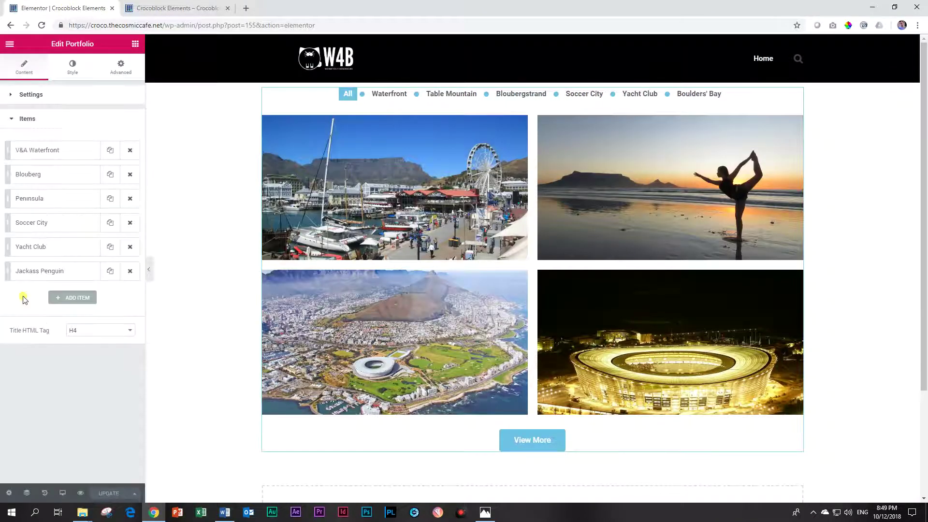
pyautogui.click(34, 111)
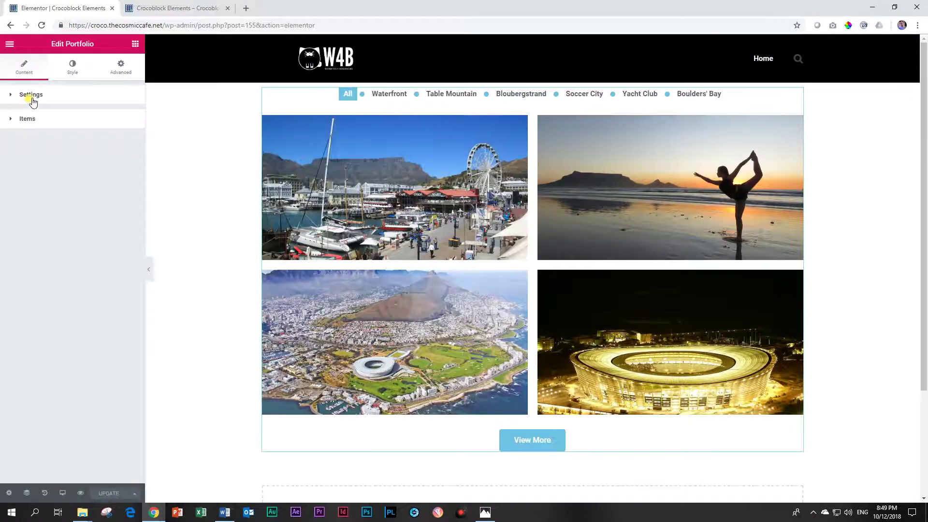
pyautogui.click(31, 95)
pyautogui.click(85, 120)
pyautogui.click(87, 148)
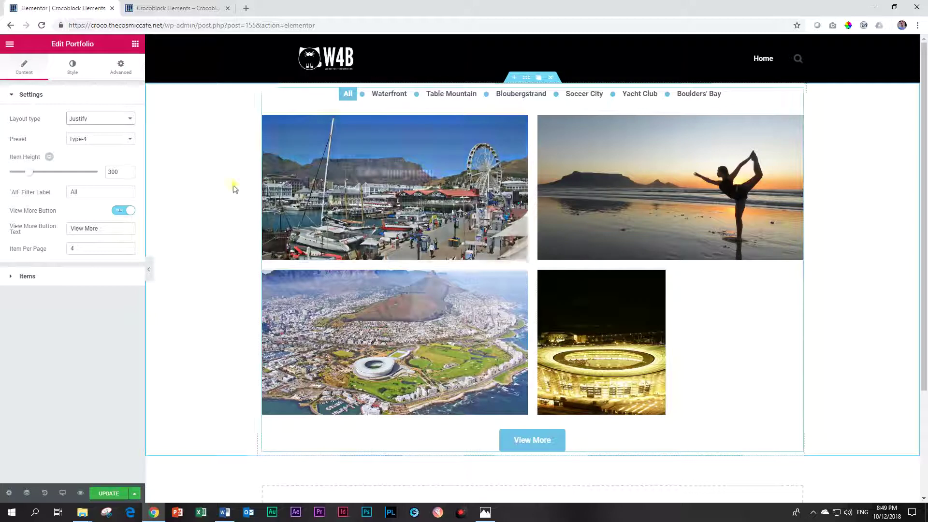
pyautogui.click(108, 119)
pyautogui.click(75, 155)
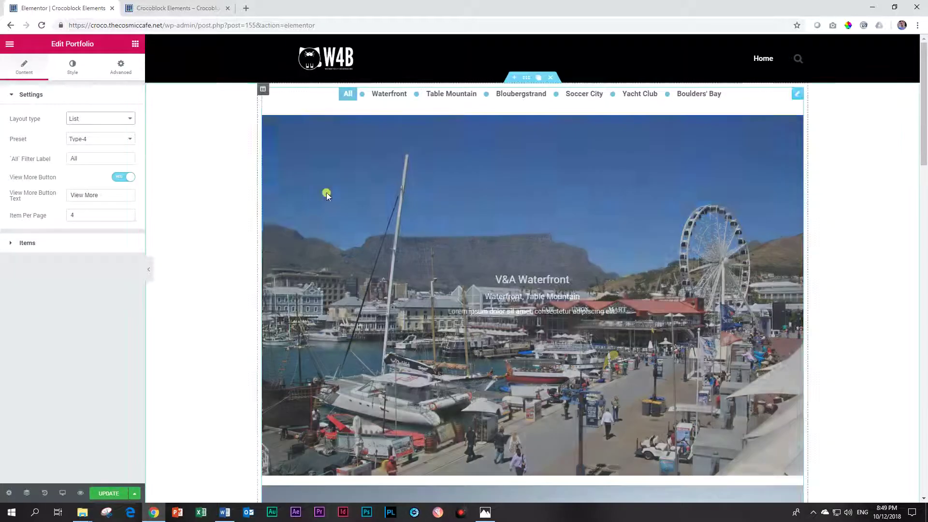
# Switch off the View More button and set the portfolio layout back to Grid
pyautogui.scroll(-18, 309, 198)
pyautogui.scroll(-5, 310, 204)
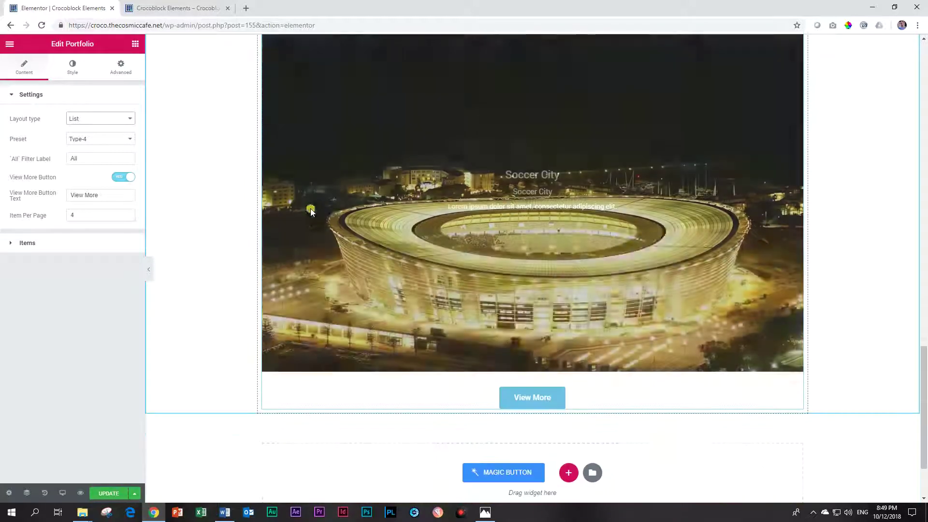
pyautogui.scroll(20, 317, 216)
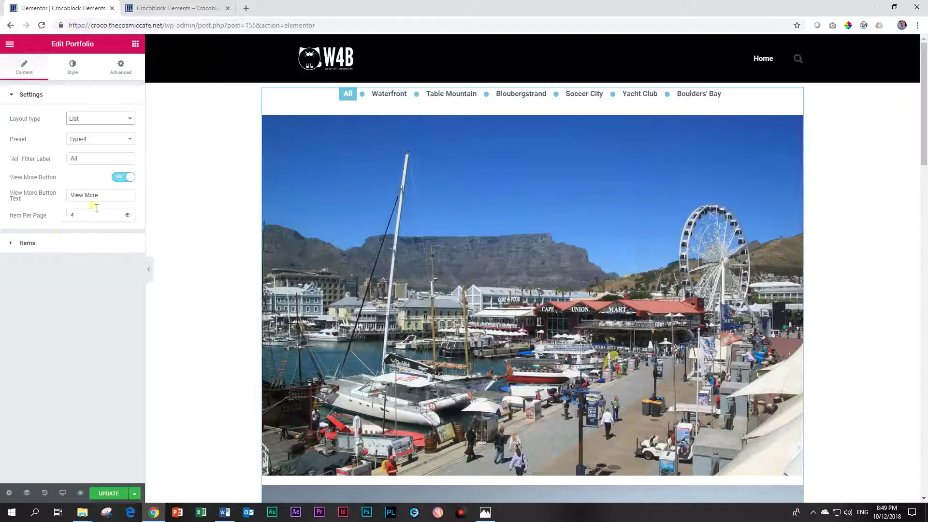
pyautogui.click(121, 178)
pyautogui.click(66, 78)
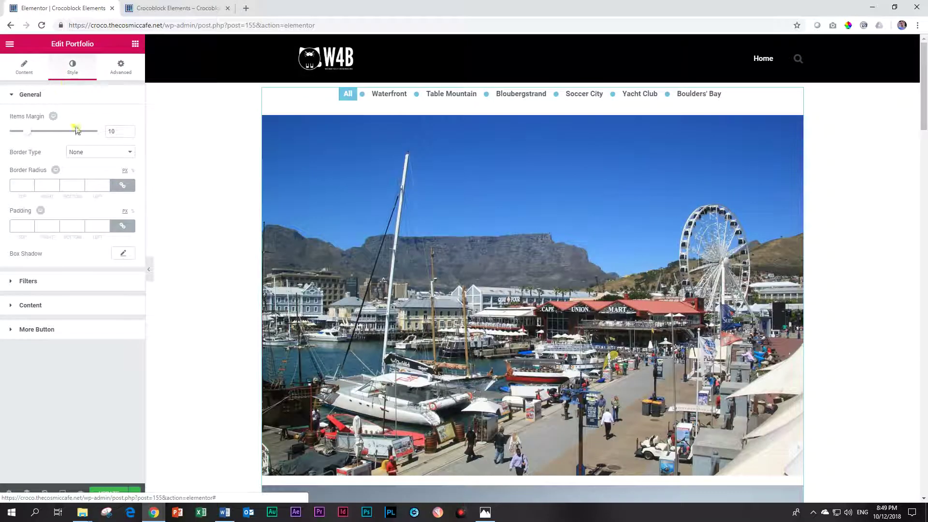
pyautogui.click(34, 71)
pyautogui.click(83, 139)
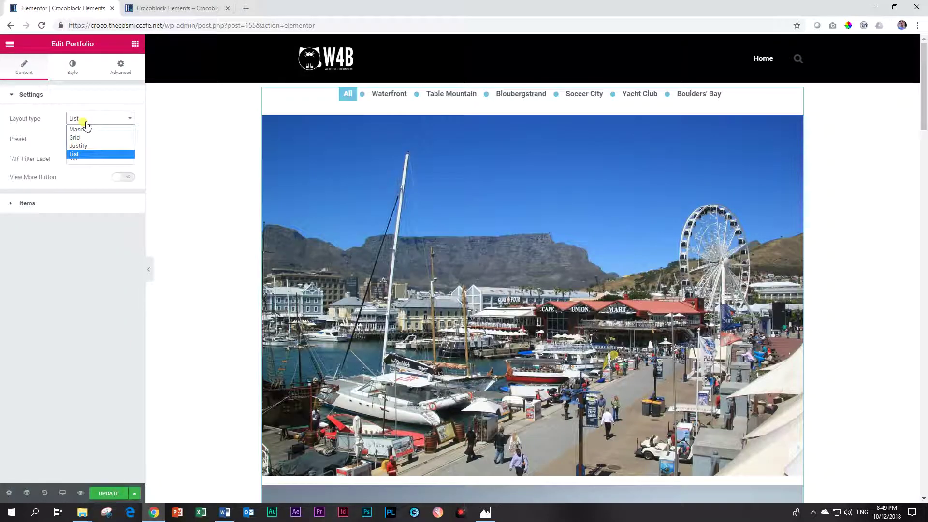
pyautogui.click(85, 139)
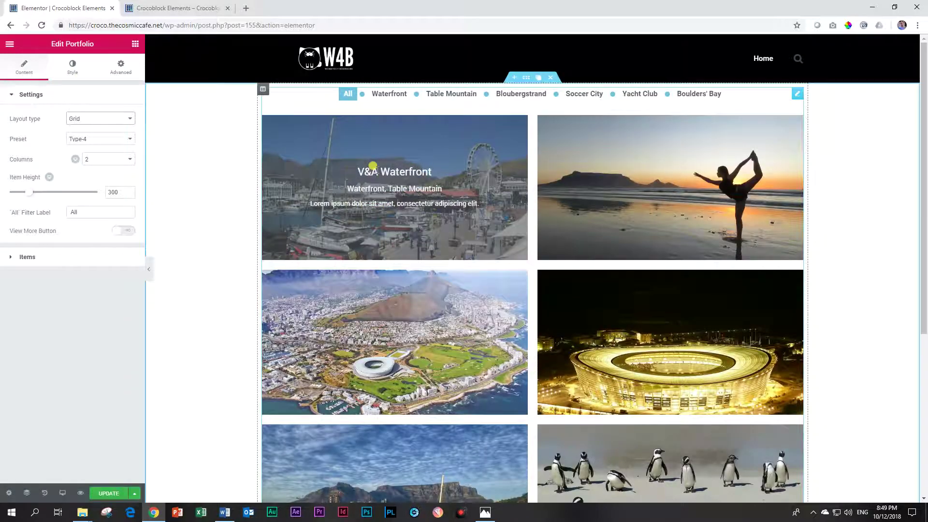
pyautogui.click(87, 73)
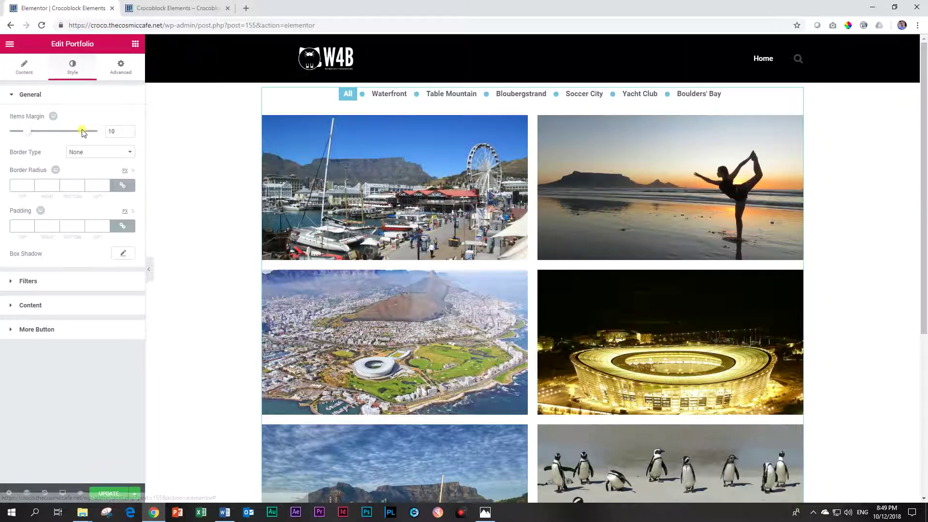
# Raise Items Margin to 24 and give the filters circle-o separator icons at size 10
pyautogui.moveTo(31, 131); pyautogui.dragTo(51, 137)
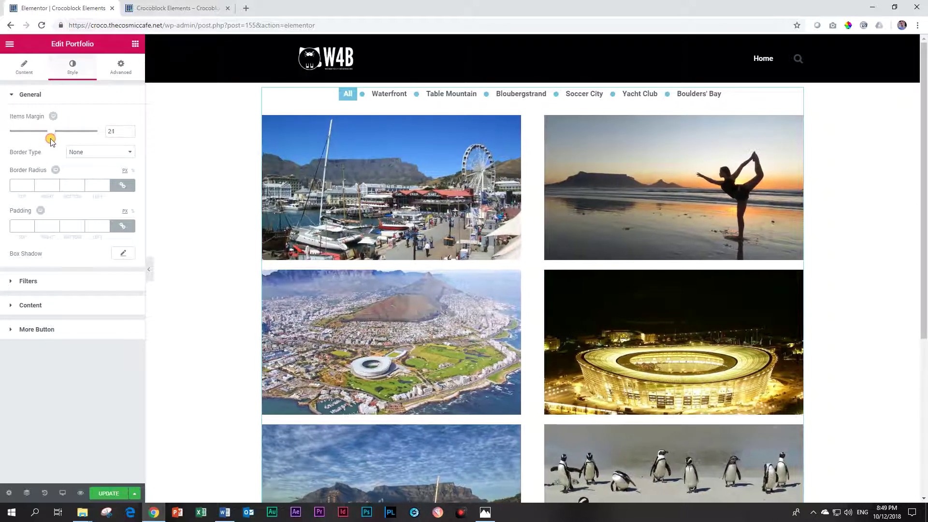
pyautogui.click(29, 282)
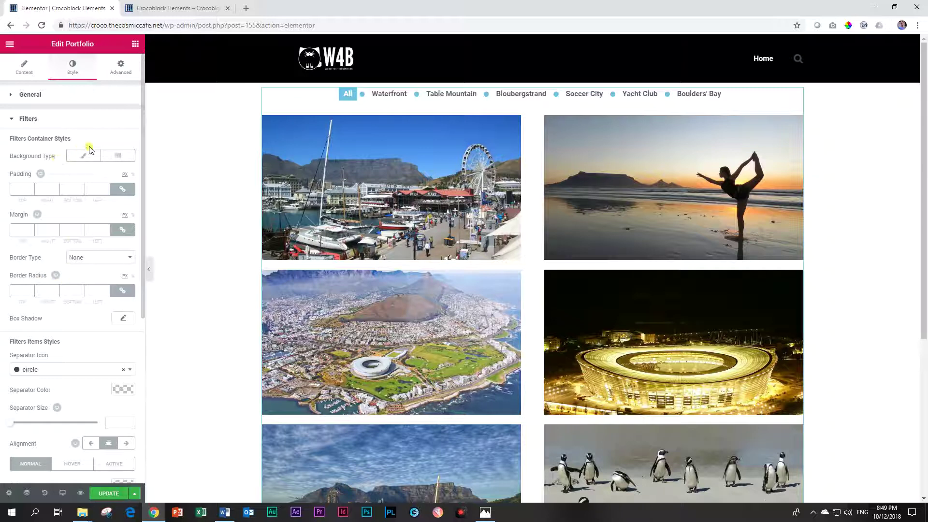
pyautogui.scroll(-2, 93, 152)
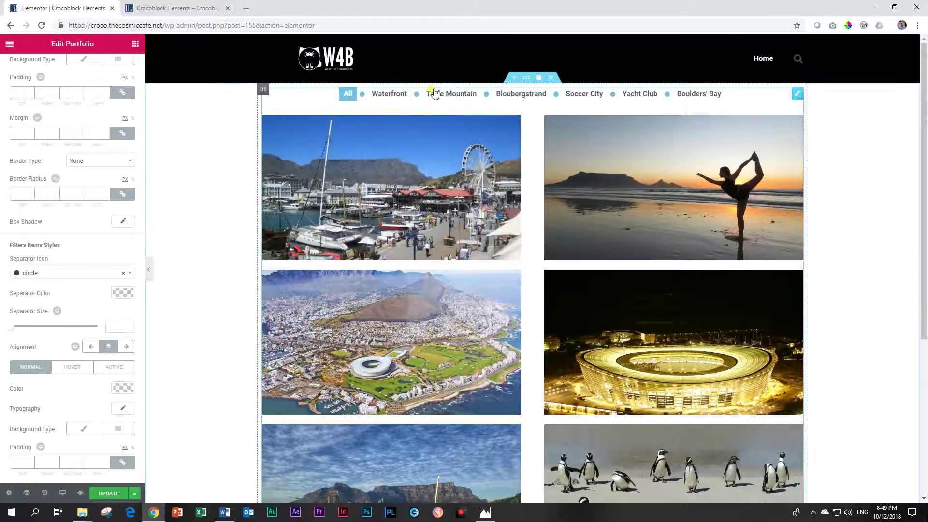
pyautogui.click(94, 273)
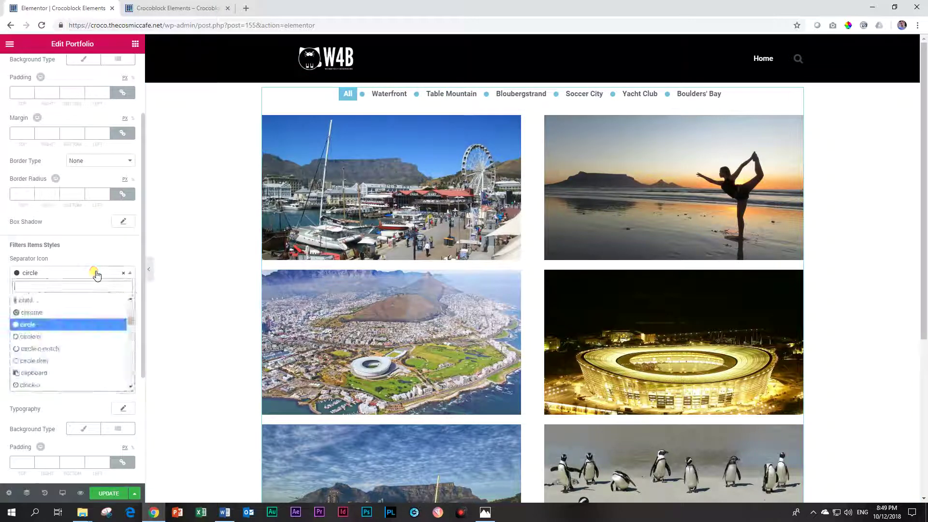
pyautogui.click(38, 336)
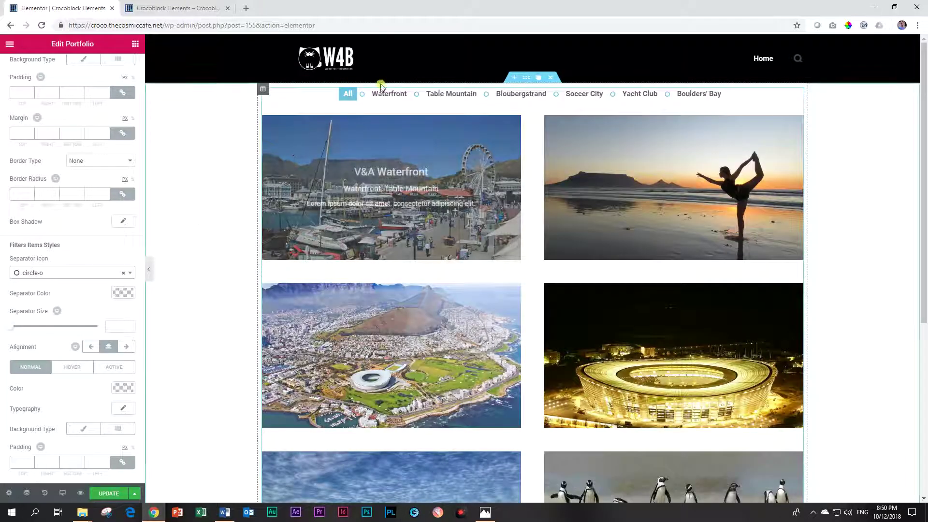
pyautogui.moveTo(9, 330); pyautogui.dragTo(25, 329)
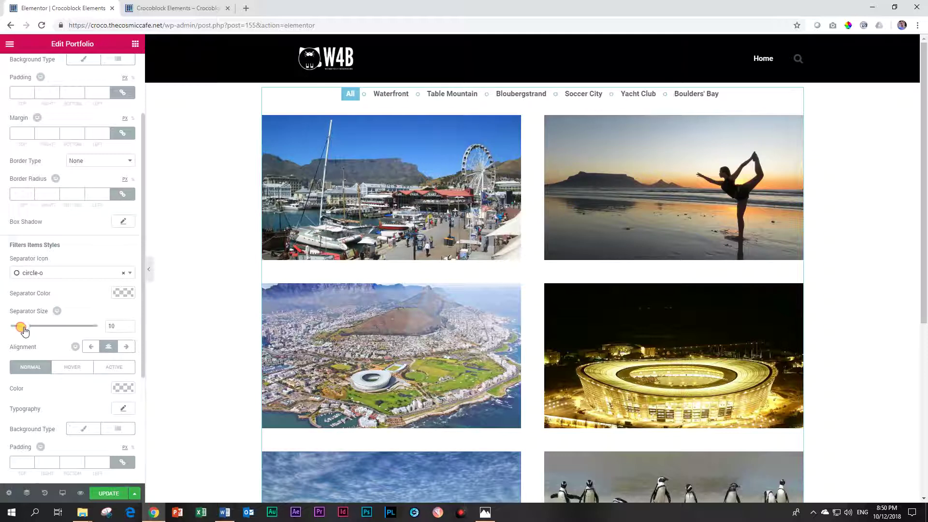
# Align the filter bar to the left, after briefly trying right and center
pyautogui.click(91, 347)
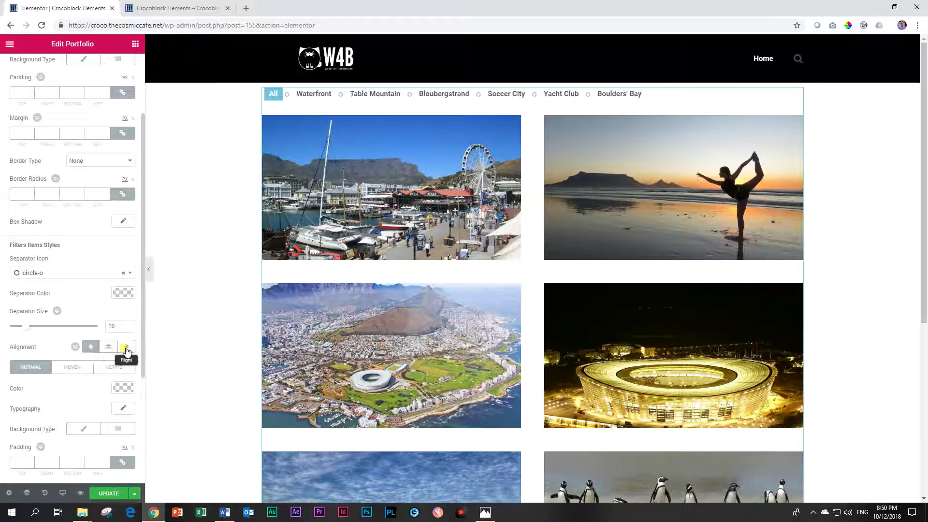
pyautogui.click(125, 347)
pyautogui.click(108, 353)
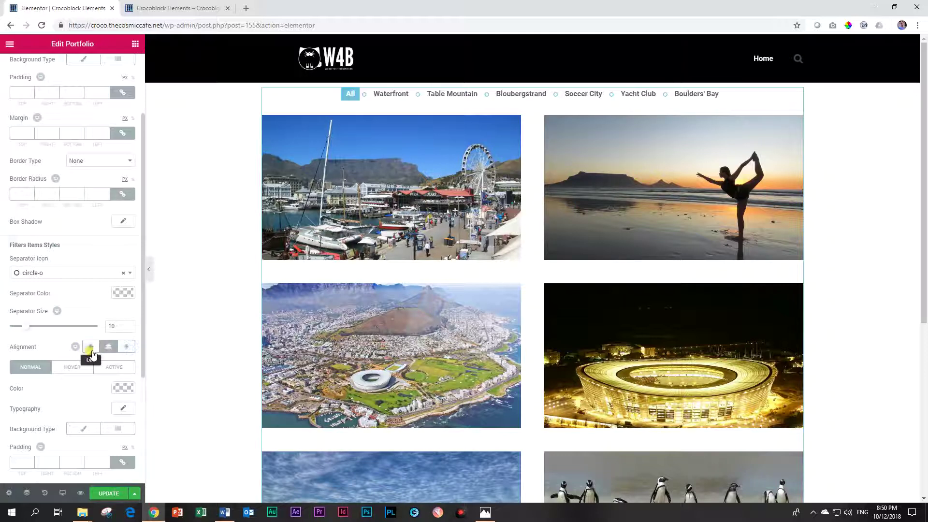
pyautogui.click(89, 348)
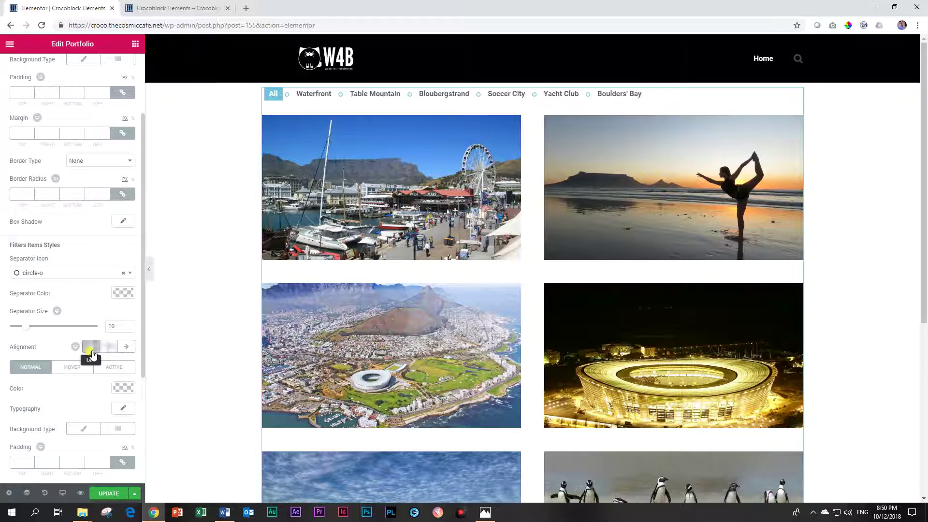
# Make the filter labels turn red on hover
pyautogui.click(72, 371)
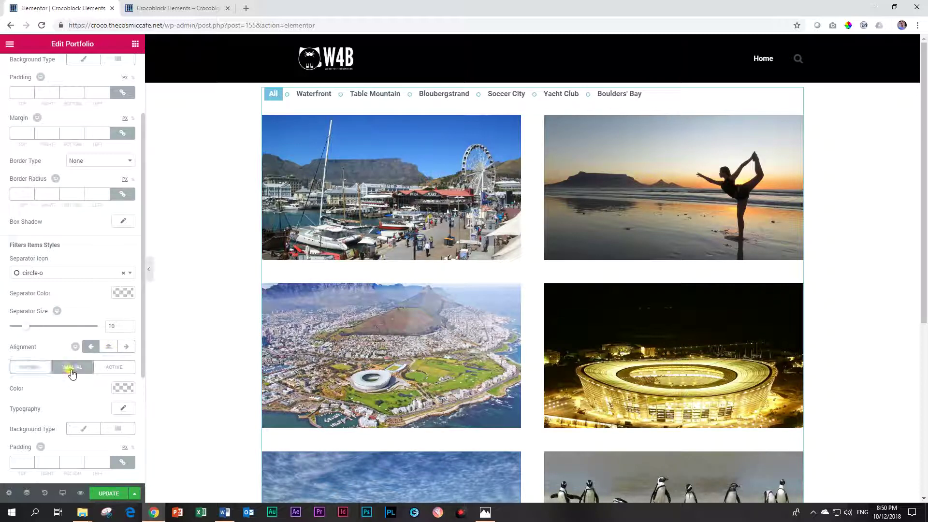
pyautogui.click(123, 387)
pyautogui.scroll(-3, 77, 372)
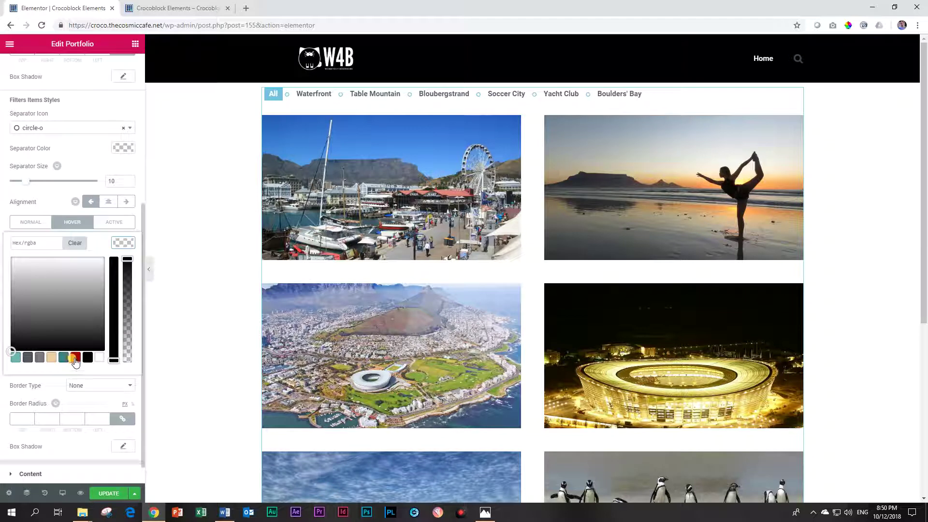
pyautogui.click(76, 357)
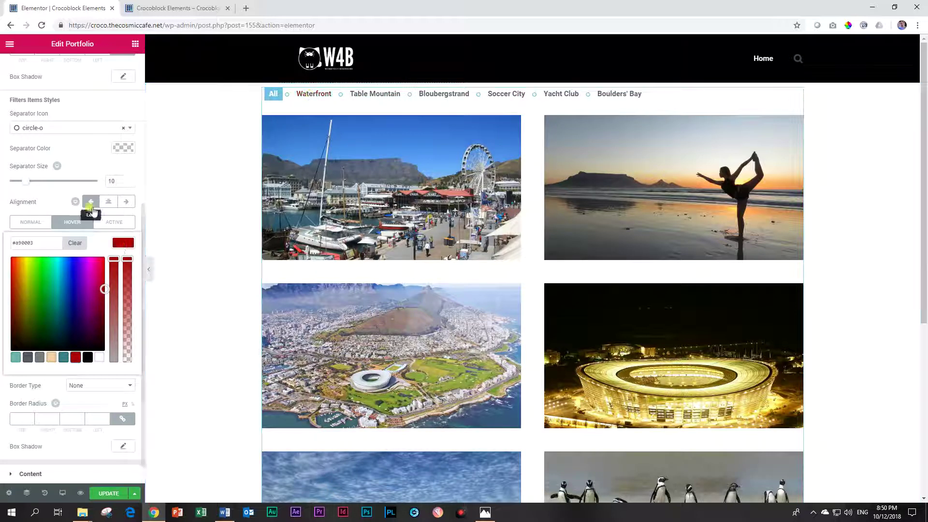
pyautogui.click(122, 242)
pyautogui.scroll(5, 53, 169)
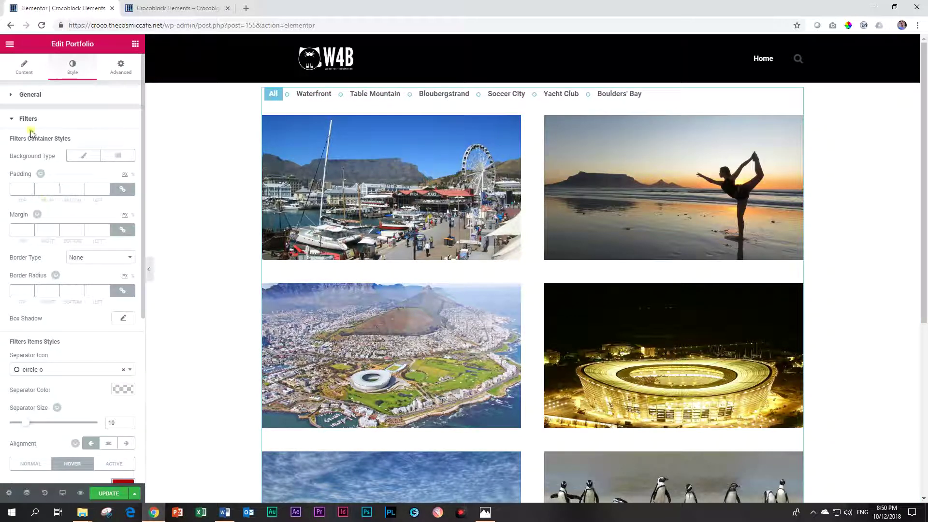
pyautogui.click(54, 118)
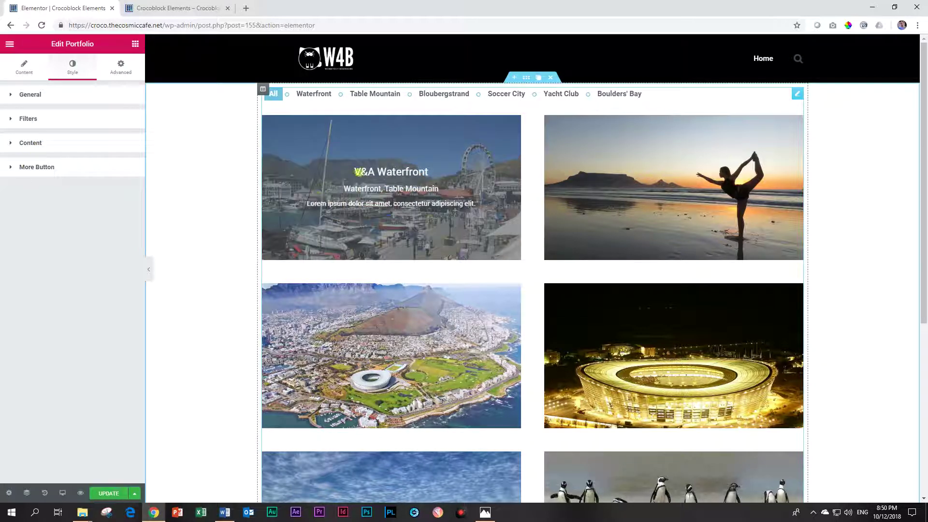
pyautogui.scroll(-4, 377, 189)
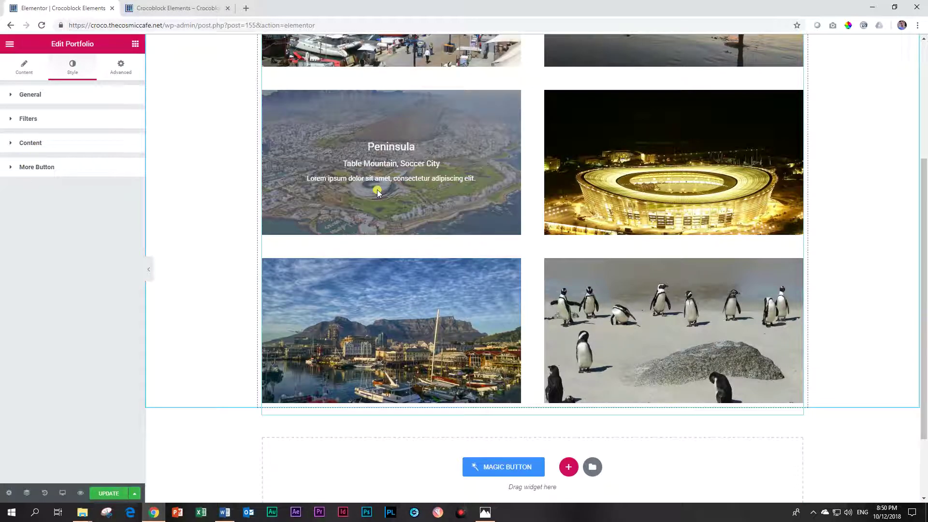